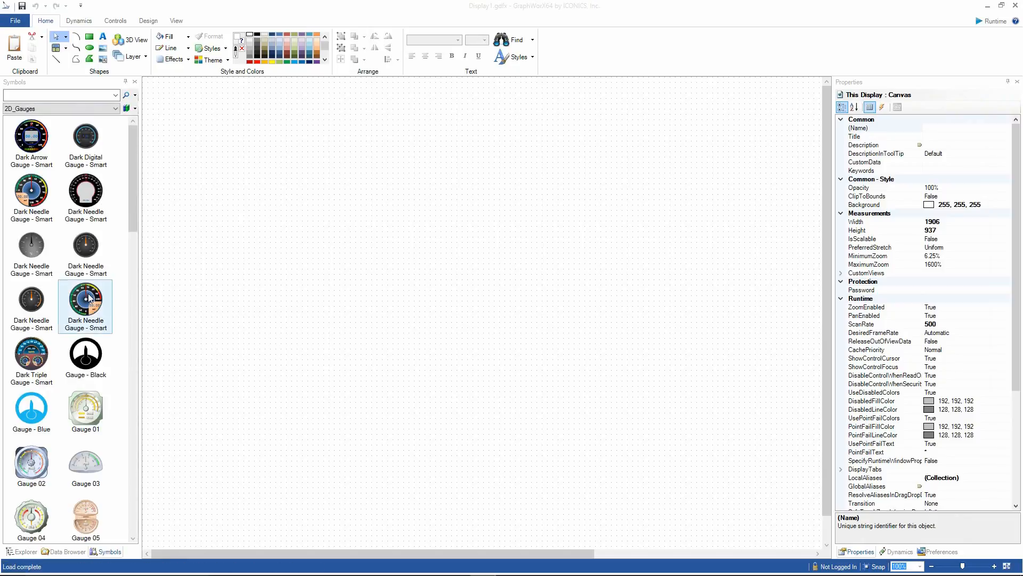
Step: Place a Light Needle Gauge - Smart near the canvas's upper-left corner and set its fill to solid dark red (127, 0, 0)
{"action": "left_click_drag", "start_coordinate": [132, 178], "coordinate": [129, 397]}
{"action": "left_click_drag", "start_coordinate": [32, 408], "coordinate": [252, 222]}
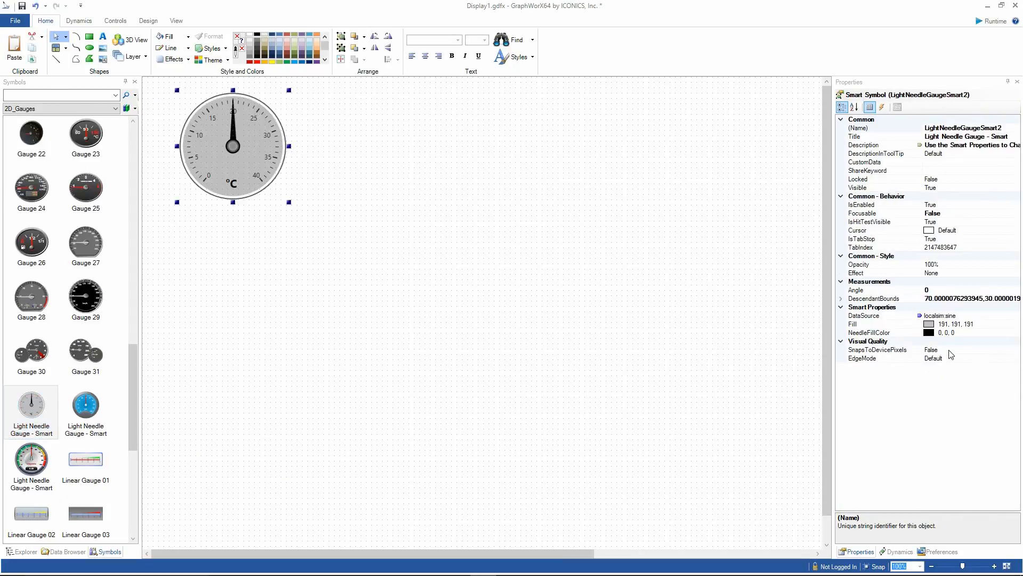
{"action": "left_click", "coordinate": [1016, 326]}
{"action": "left_click", "coordinate": [1015, 324]}
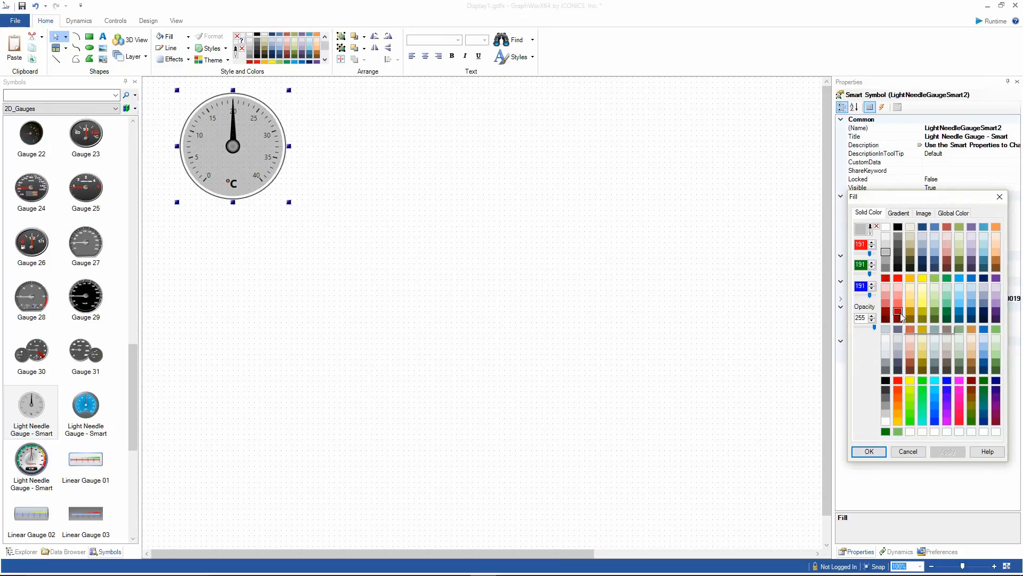
{"action": "left_click", "coordinate": [899, 319]}
{"action": "left_click", "coordinate": [869, 451]}
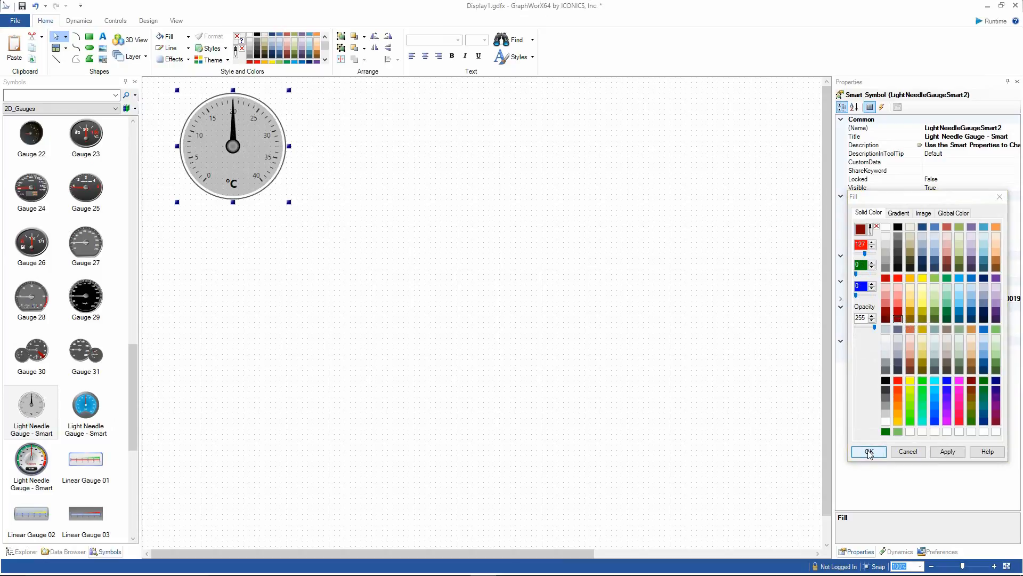
{"action": "left_click", "coordinate": [466, 280]}
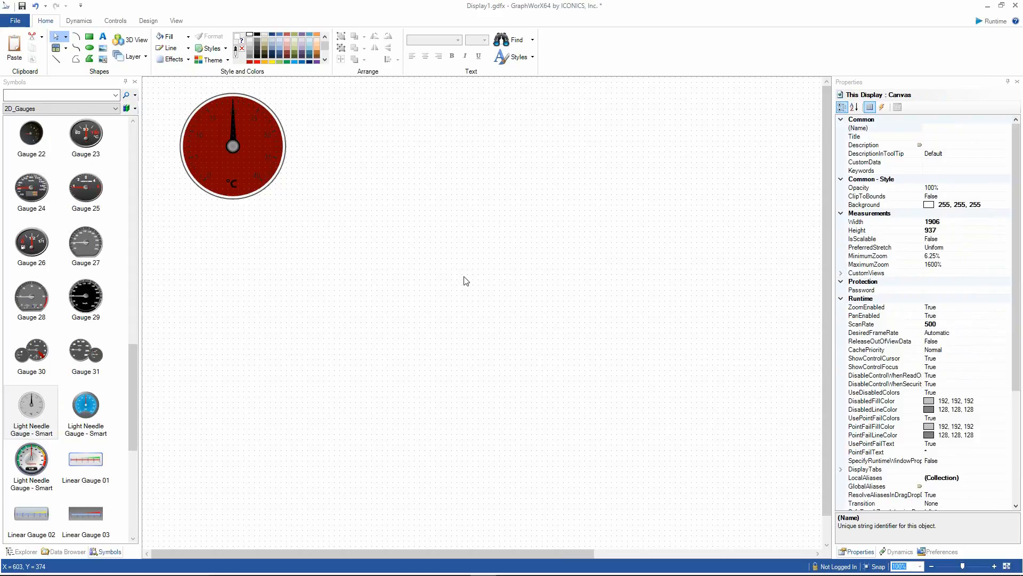
Step: Place a second Light Needle Gauge - Smart to the right of the first and set its fill to solid dark red (144, 0, 0)
{"action": "left_click_drag", "start_coordinate": [30, 404], "coordinate": [627, 147]}
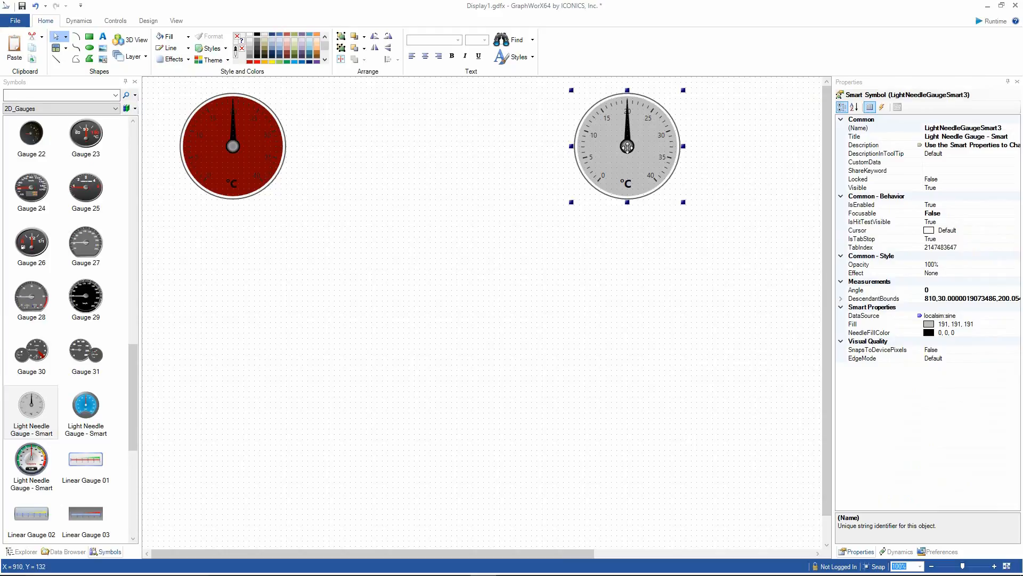
{"action": "left_click", "coordinate": [1016, 327]}
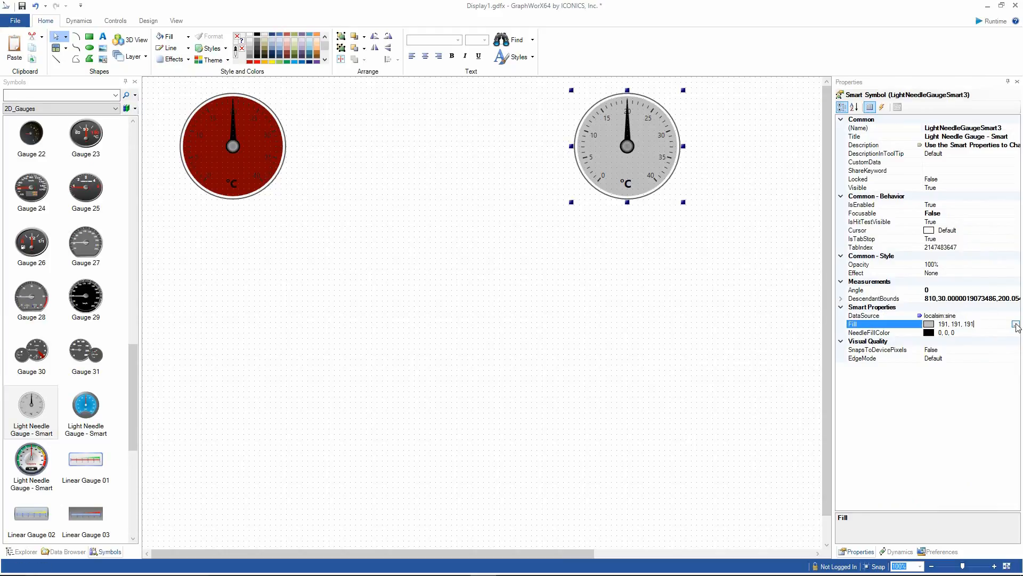
{"action": "left_click", "coordinate": [1016, 324]}
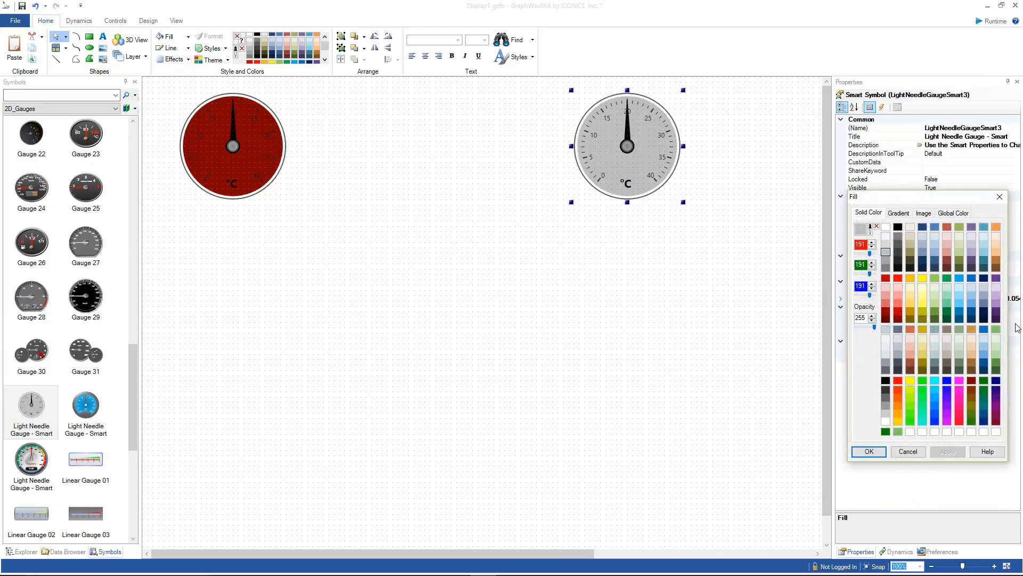
{"action": "left_click", "coordinate": [885, 314]}
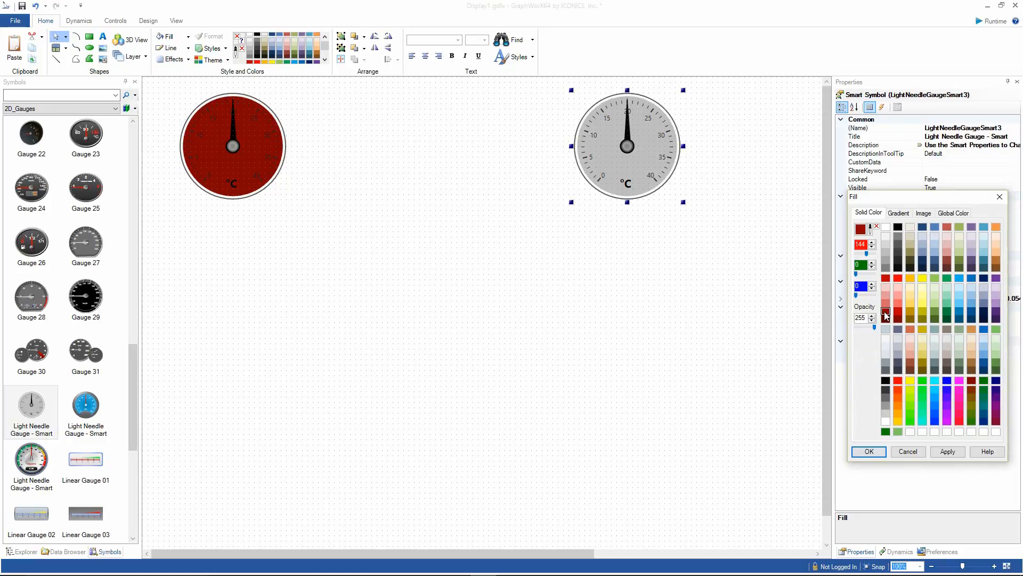
{"action": "left_click", "coordinate": [868, 451]}
{"action": "left_click", "coordinate": [497, 344]}
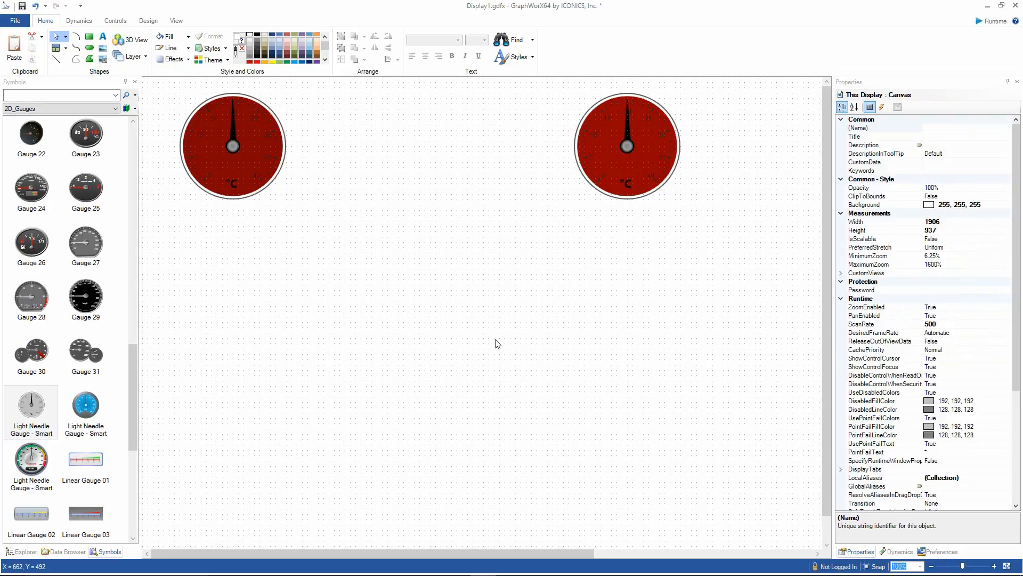
Step: Delete both red gauges and place a fresh Light Needle Gauge - Smart in the upper-left area of the canvas
{"action": "left_click_drag", "start_coordinate": [730, 357], "coordinate": [203, 126]}
{"action": "key", "text": "Delete"}
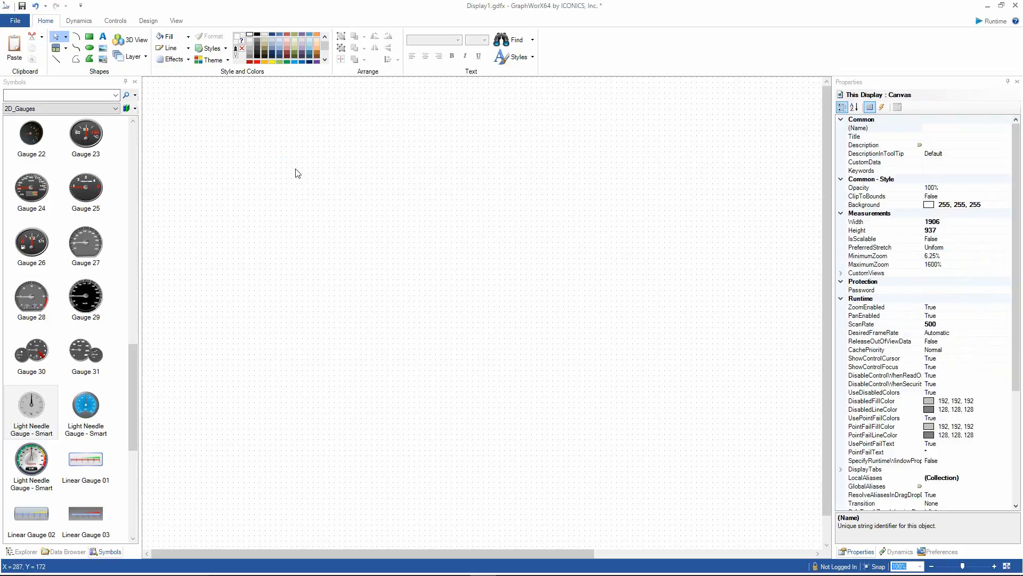
{"action": "left_click", "coordinate": [31, 408]}
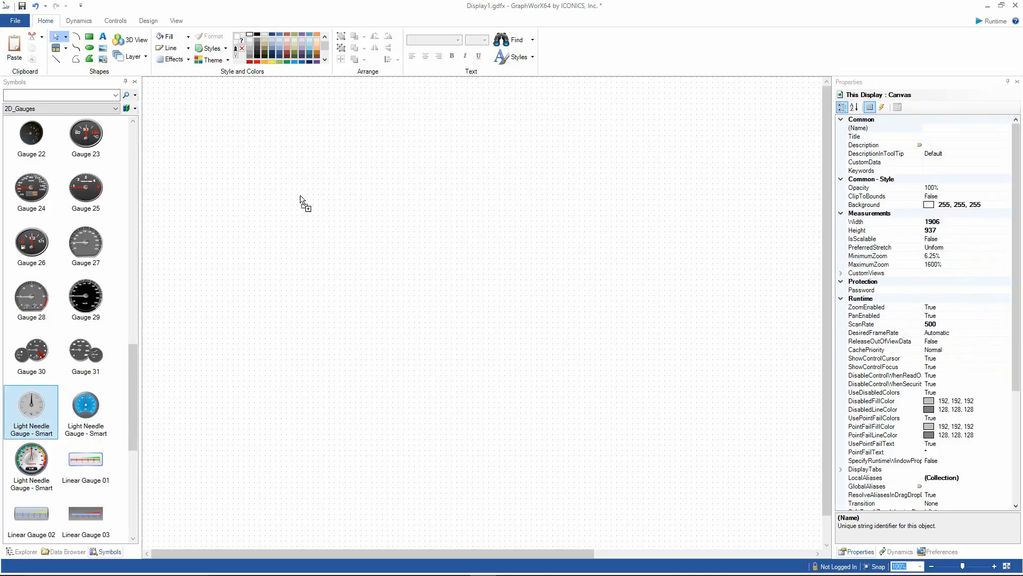
{"action": "left_click", "coordinate": [270, 222]}
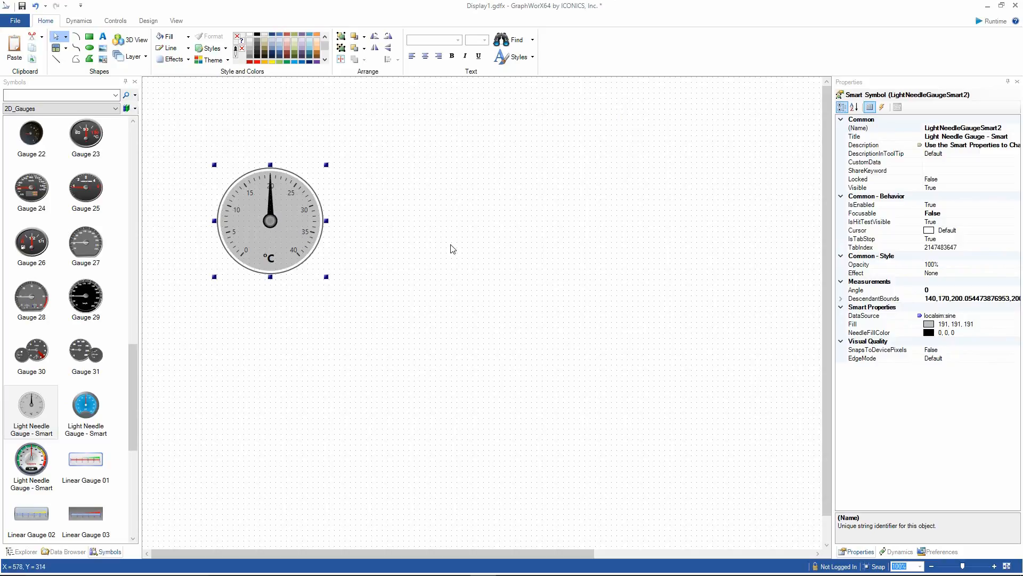
Step: Set the gauge's fill to the global color BackgroundAccent
{"action": "left_click", "coordinate": [1016, 328]}
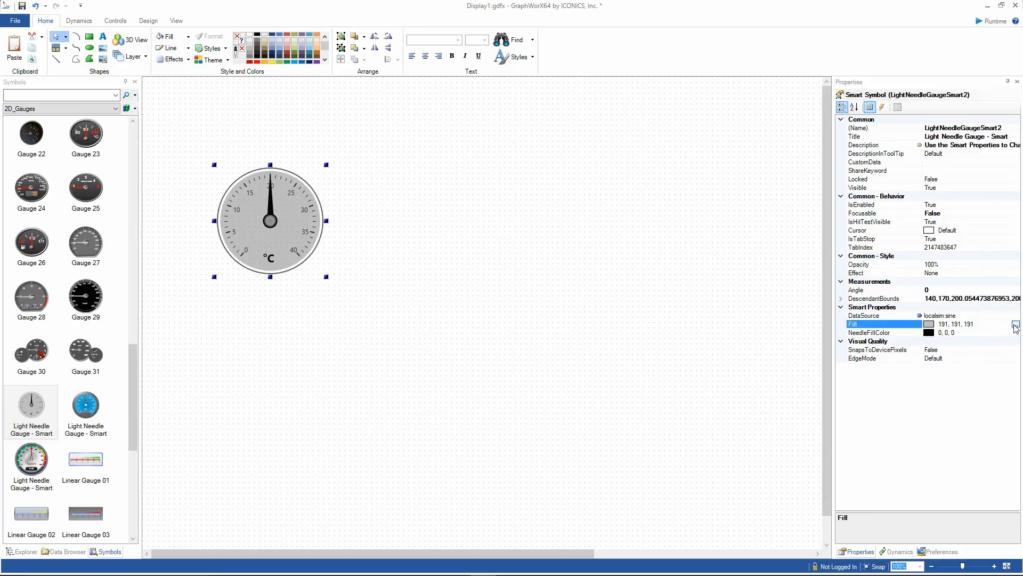
{"action": "left_click", "coordinate": [1016, 327]}
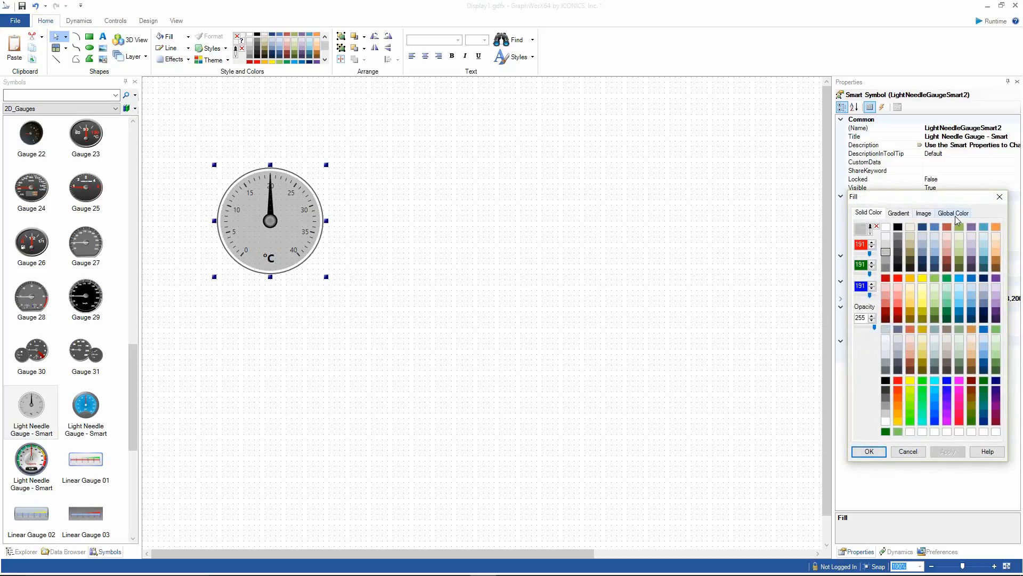
{"action": "left_click", "coordinate": [955, 213]}
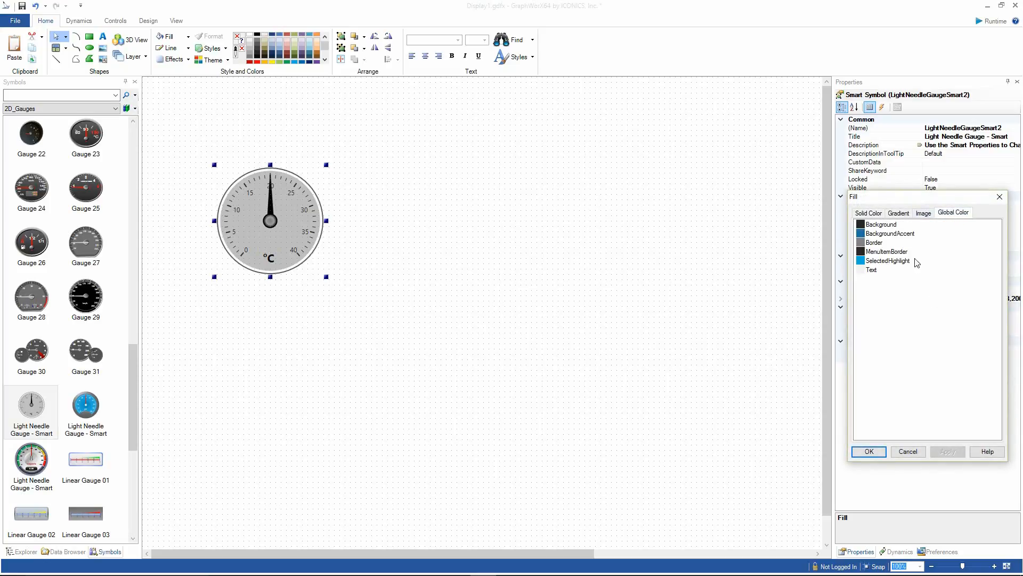
{"action": "left_click", "coordinate": [882, 236]}
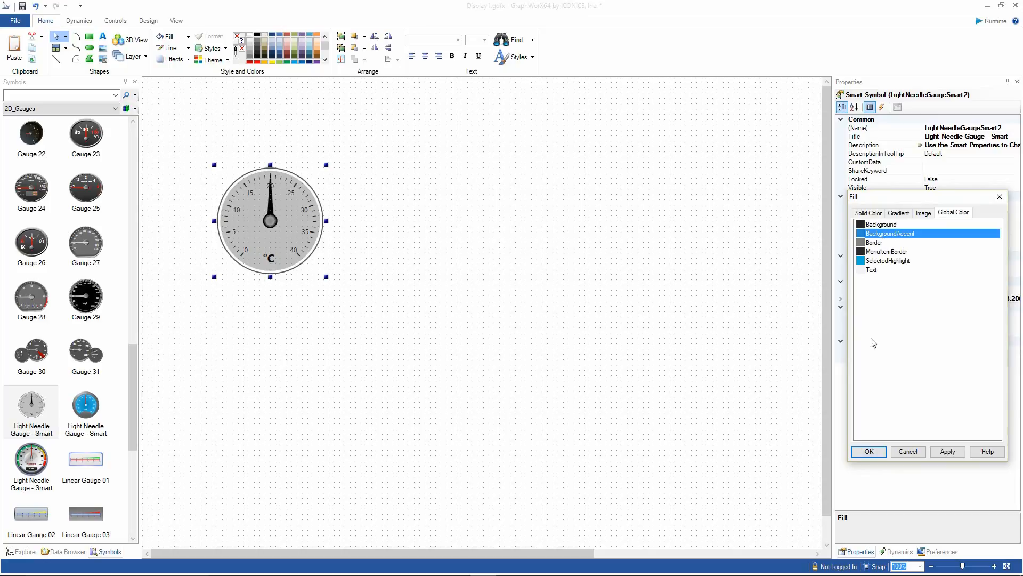
{"action": "left_click", "coordinate": [870, 451]}
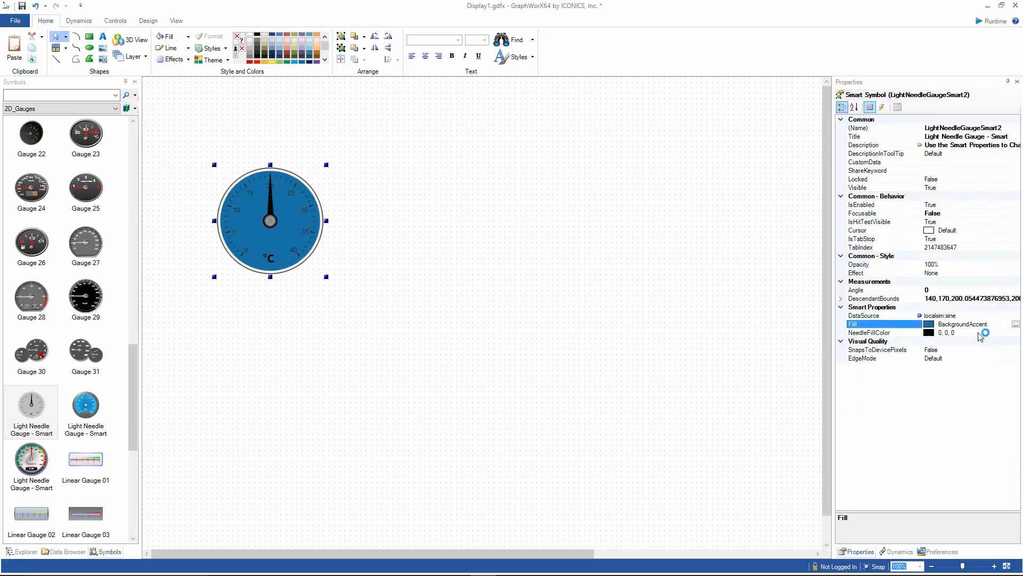
Step: Set the gauge's needle fill color to the global color SelectedHighlight and deselect the gauge
{"action": "left_click", "coordinate": [1015, 332]}
{"action": "left_click", "coordinate": [1015, 333]}
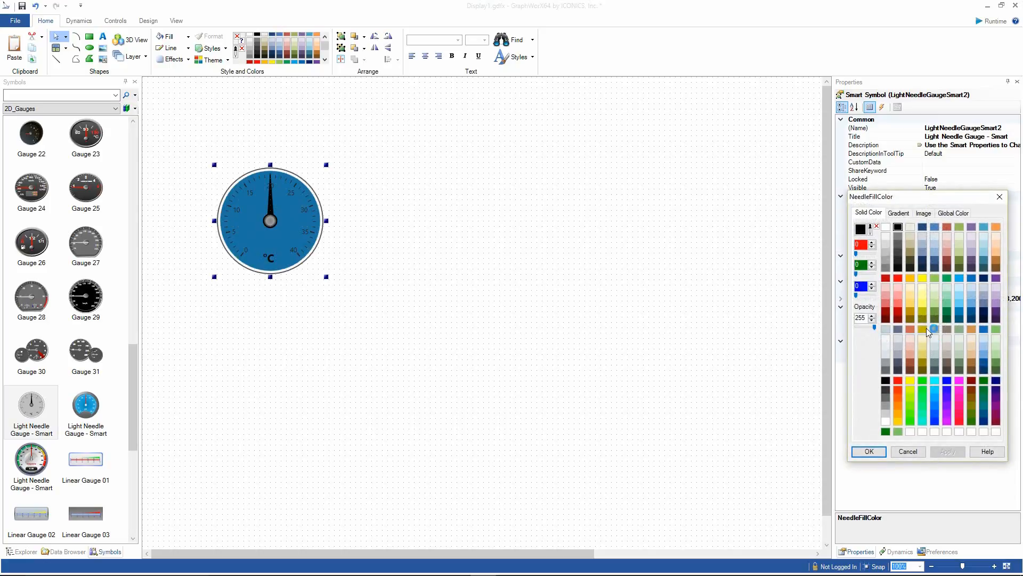
{"action": "left_click", "coordinate": [953, 213]}
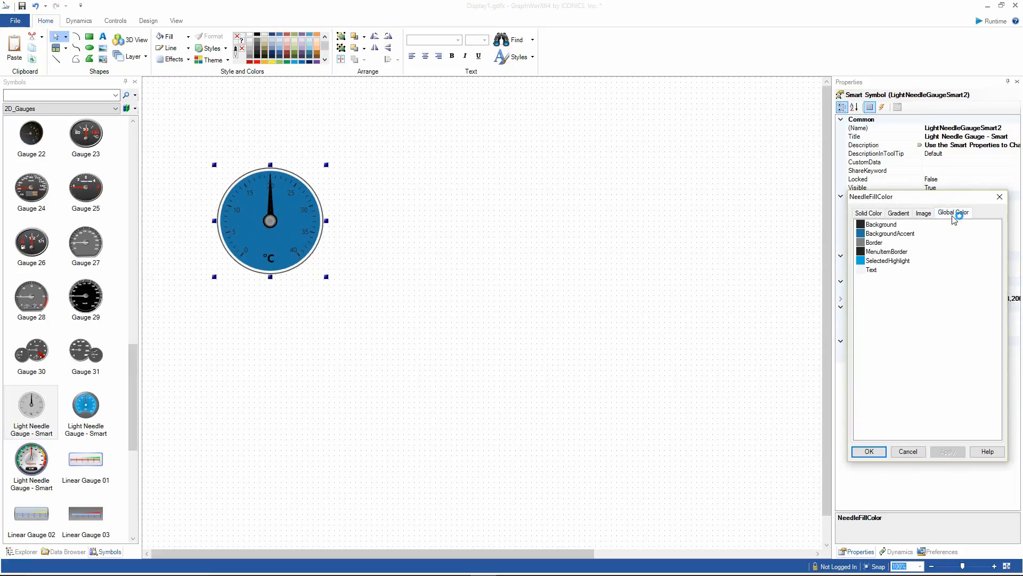
{"action": "left_click", "coordinate": [888, 261]}
{"action": "left_click", "coordinate": [869, 451]}
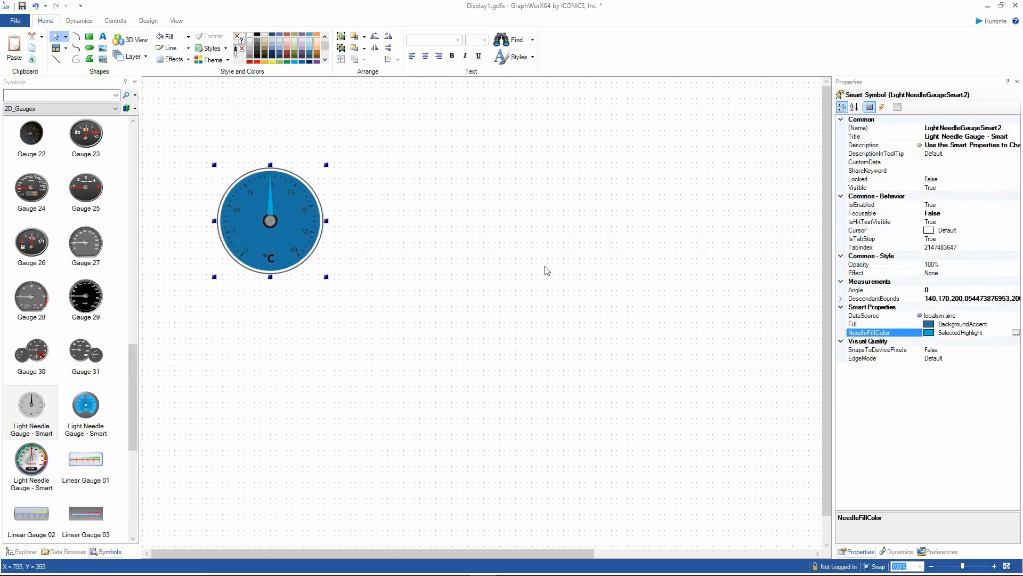
{"action": "left_click", "coordinate": [429, 247]}
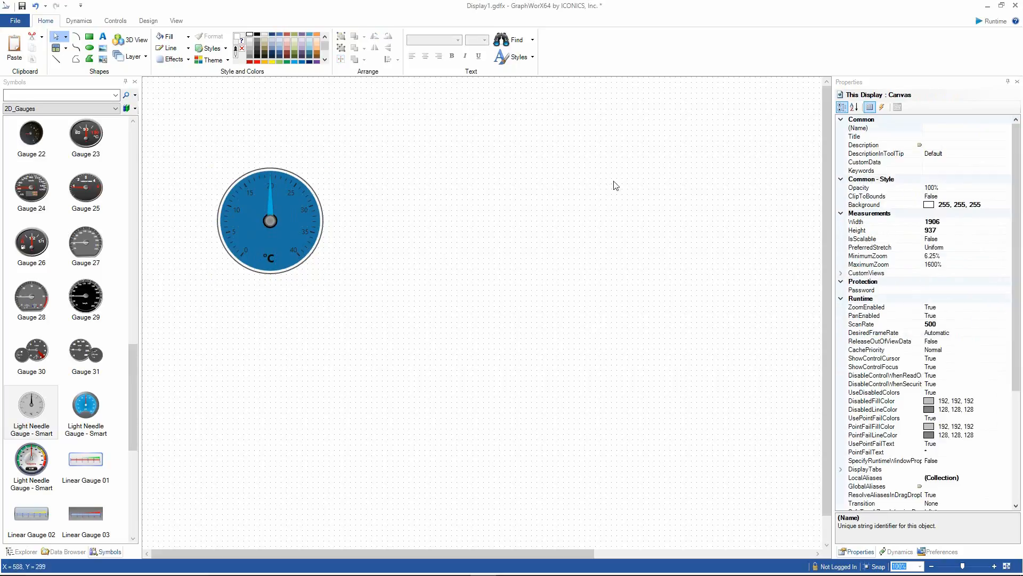
Step: Preview the gauge in runtime under the Light, Dark_Green, Dark_Red and Dark themes, ending on Dark, and return to configuration mode
{"action": "left_click", "coordinate": [987, 23]}
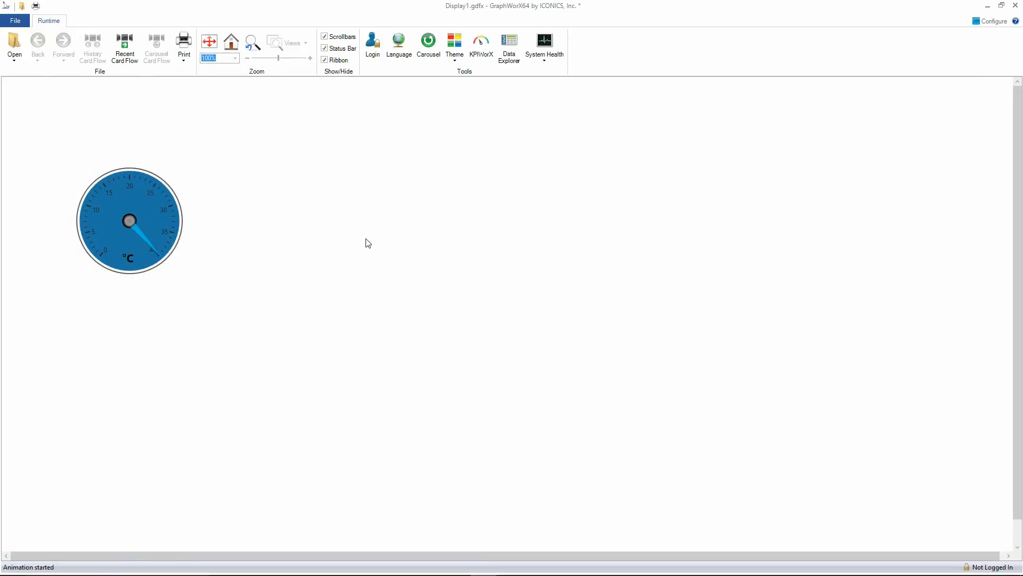
{"action": "left_click", "coordinate": [460, 65]}
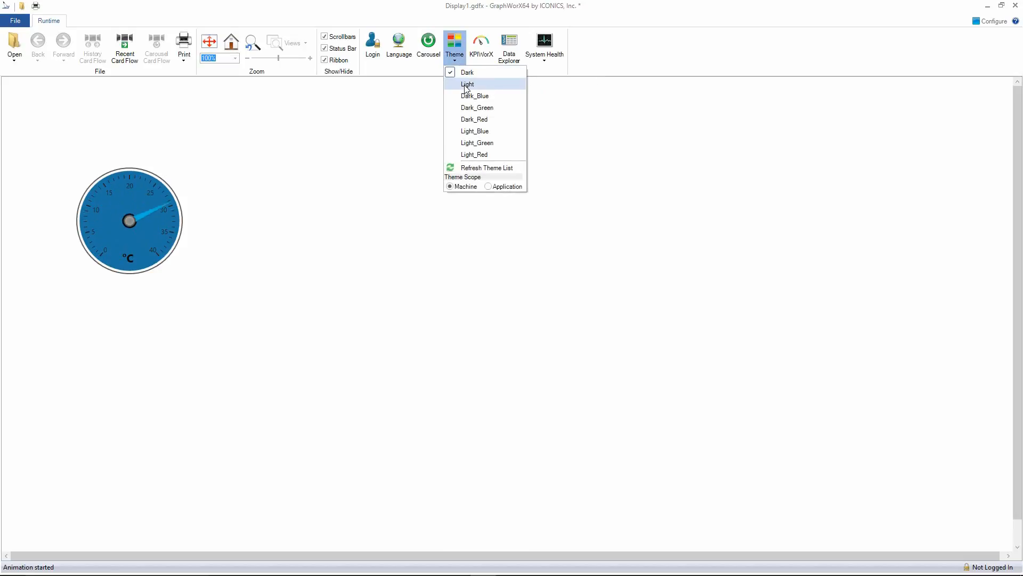
{"action": "left_click", "coordinate": [465, 85]}
{"action": "left_click", "coordinate": [456, 57]}
{"action": "left_click", "coordinate": [461, 108]}
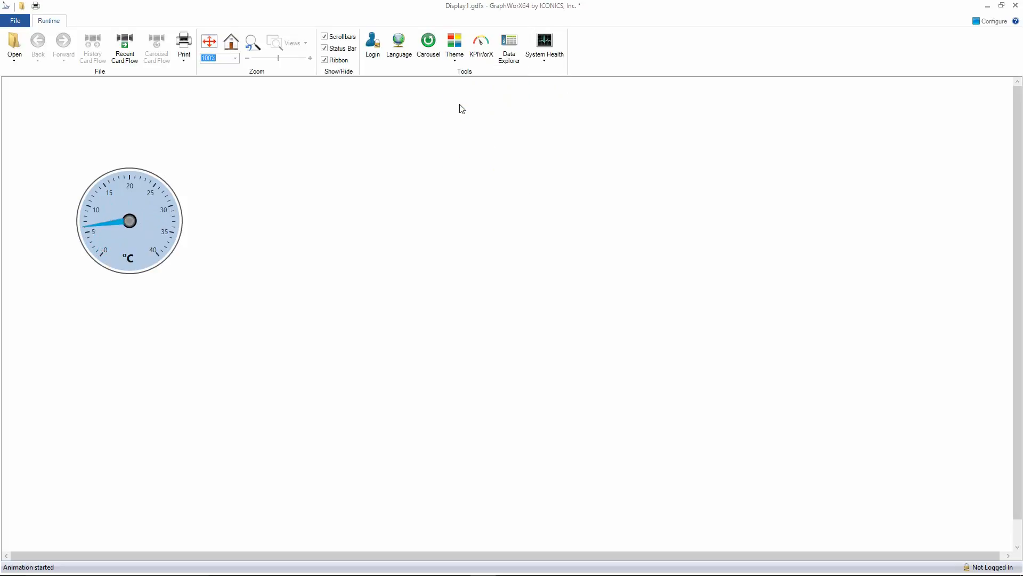
{"action": "left_click", "coordinate": [456, 63]}
{"action": "left_click", "coordinate": [460, 123]}
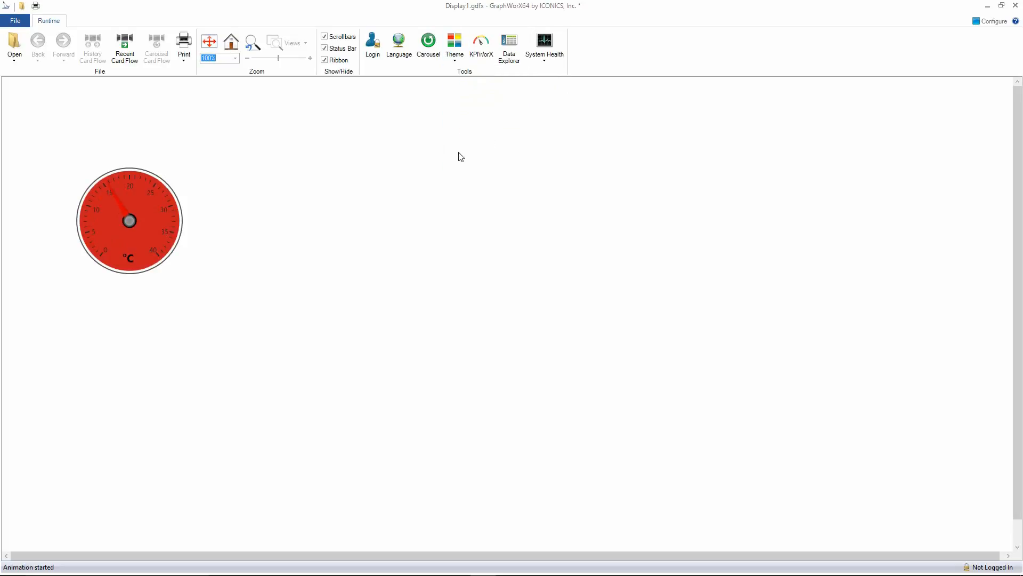
{"action": "left_click", "coordinate": [455, 56]}
{"action": "left_click", "coordinate": [458, 73]}
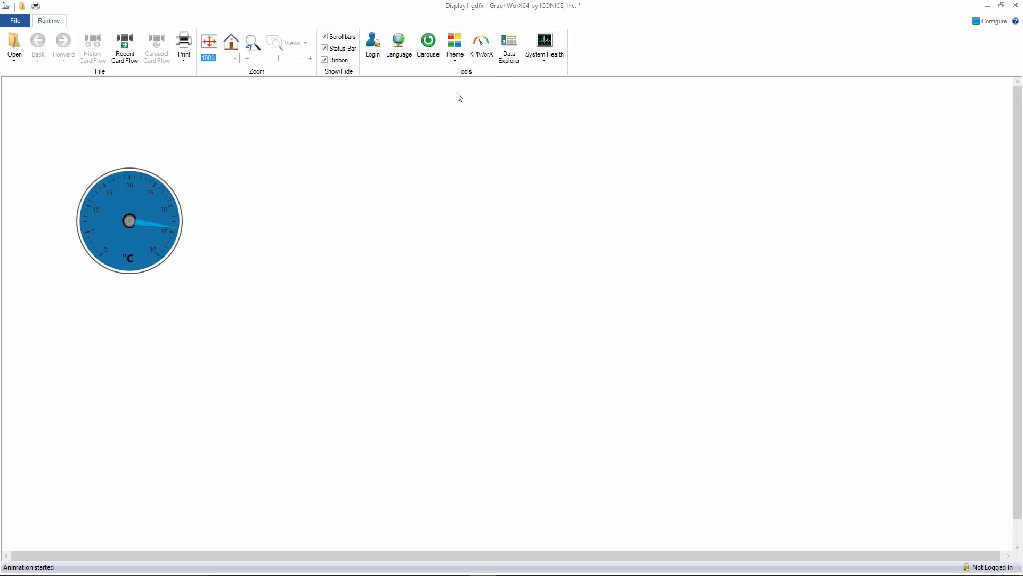
{"action": "left_click", "coordinate": [984, 24]}
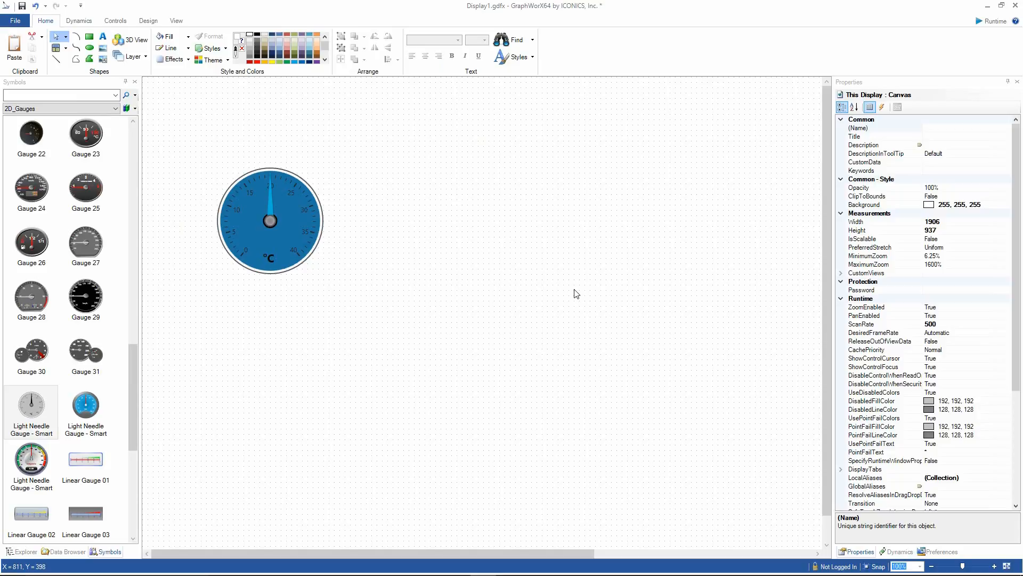
Step: Draw a button about 180 wide and 80 high to the right of the gauge
{"action": "left_click", "coordinate": [79, 21]}
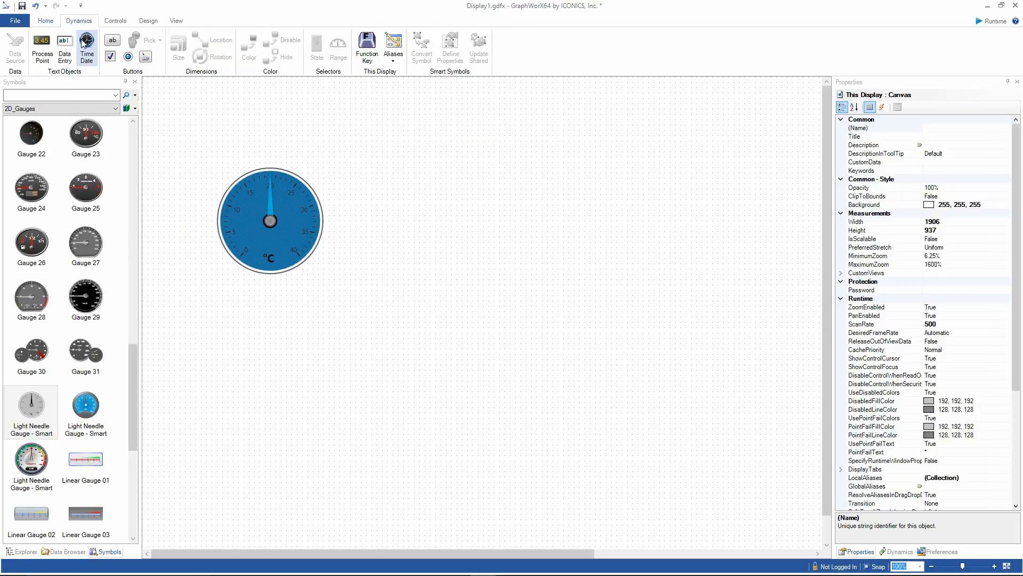
{"action": "left_click", "coordinate": [112, 40]}
{"action": "left_click_drag", "start_coordinate": [408, 167], "coordinate": [505, 210]}
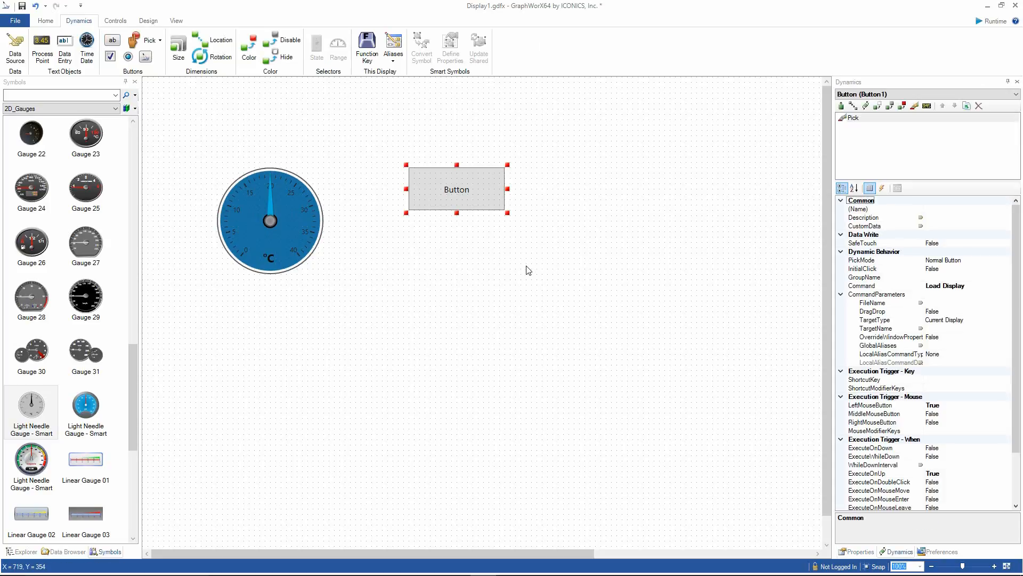
Step: Set the button's command to Set Global Color Theme with Dark_Green as the theme name
{"action": "left_click", "coordinate": [1002, 285]}
{"action": "left_click", "coordinate": [1006, 286]}
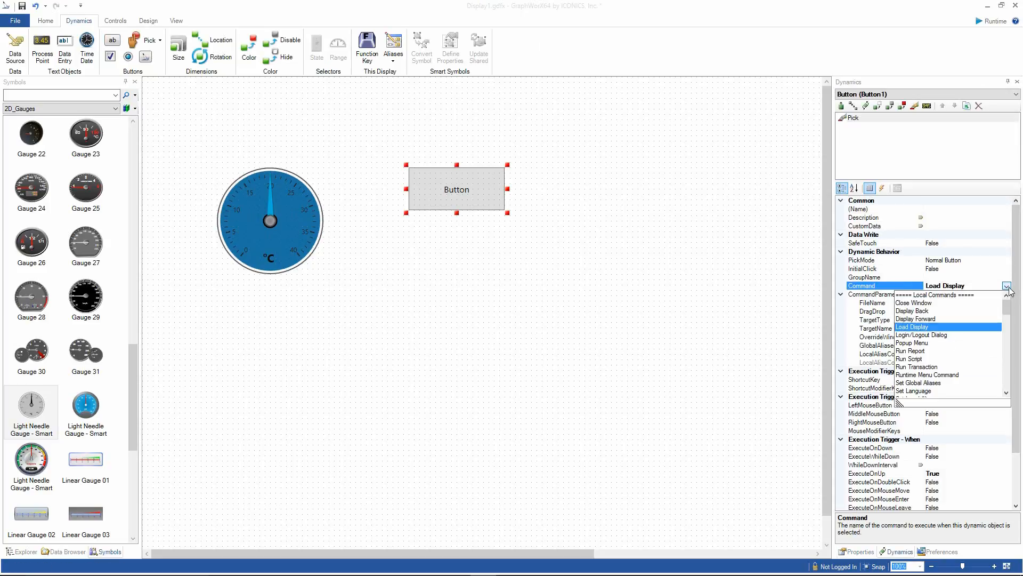
{"action": "left_click_drag", "start_coordinate": [1006, 308], "coordinate": [1007, 378]}
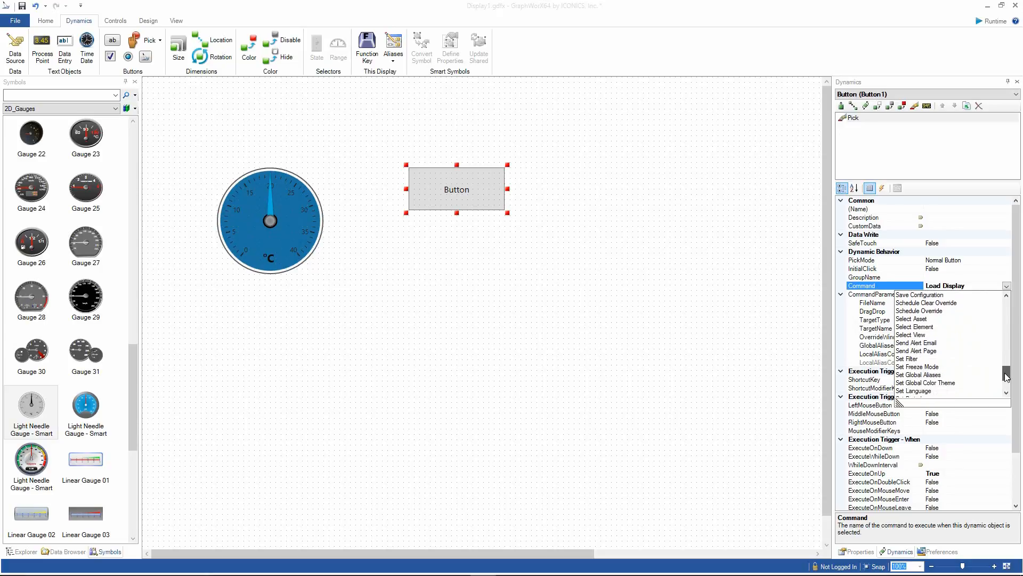
{"action": "left_click", "coordinate": [937, 383]}
{"action": "left_click", "coordinate": [996, 303]}
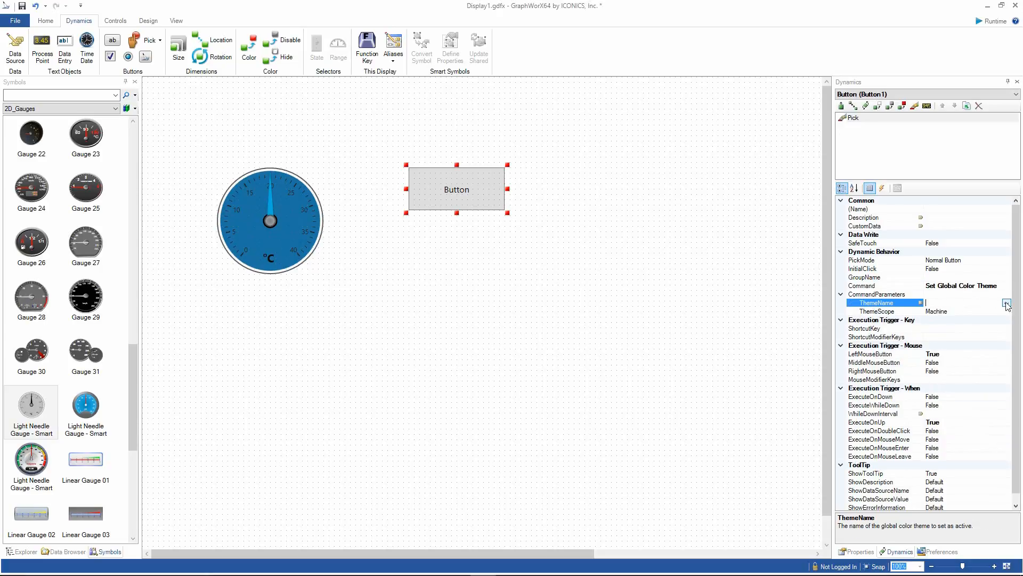
{"action": "left_click", "coordinate": [1006, 302]}
{"action": "left_click", "coordinate": [947, 337]}
Step: Change the button's text to "Dark Green"
{"action": "left_click", "coordinate": [859, 552]}
{"action": "left_click", "coordinate": [942, 332]}
{"action": "left_click", "coordinate": [942, 332]}
{"action": "type", "text": "Dark Green"}
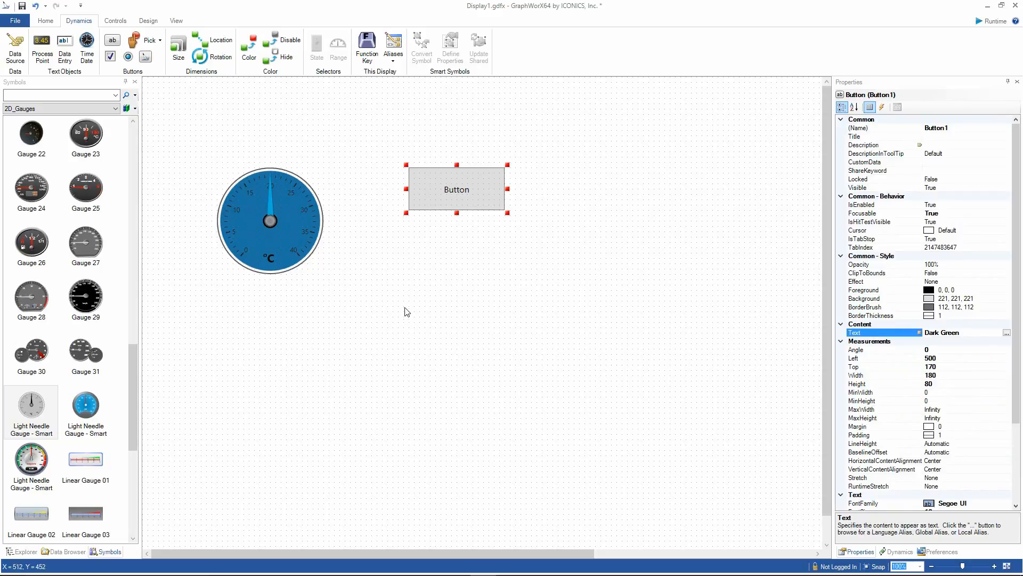
{"action": "left_click", "coordinate": [464, 251]}
Step: Duplicate the Dark Green button directly below the original and set the copy's text to "Dark Red"
{"action": "left_click_drag", "start_coordinate": [454, 191], "coordinate": [455, 238]}
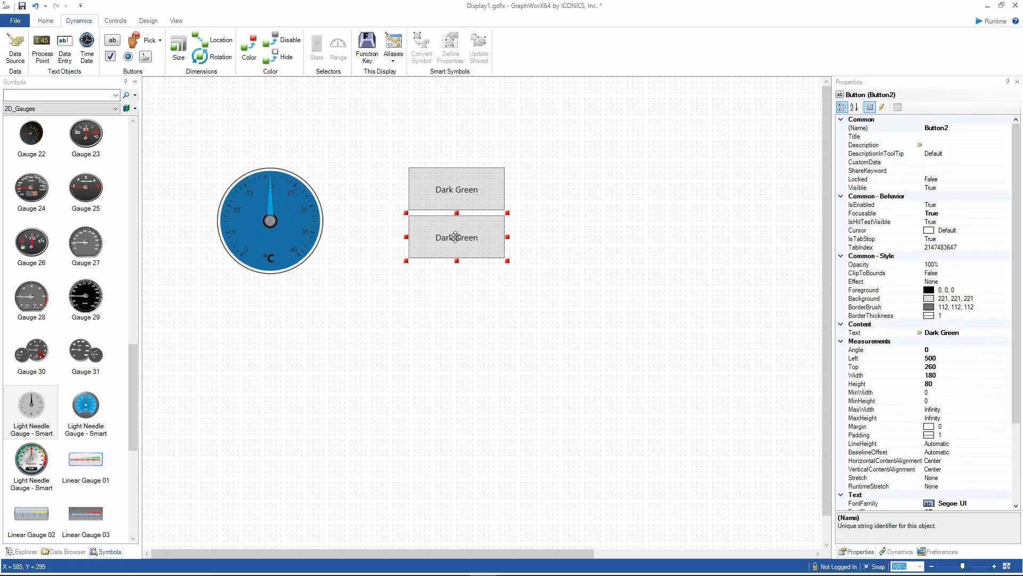
{"action": "double_click", "coordinate": [941, 337]}
{"action": "type", "text": "Red"}
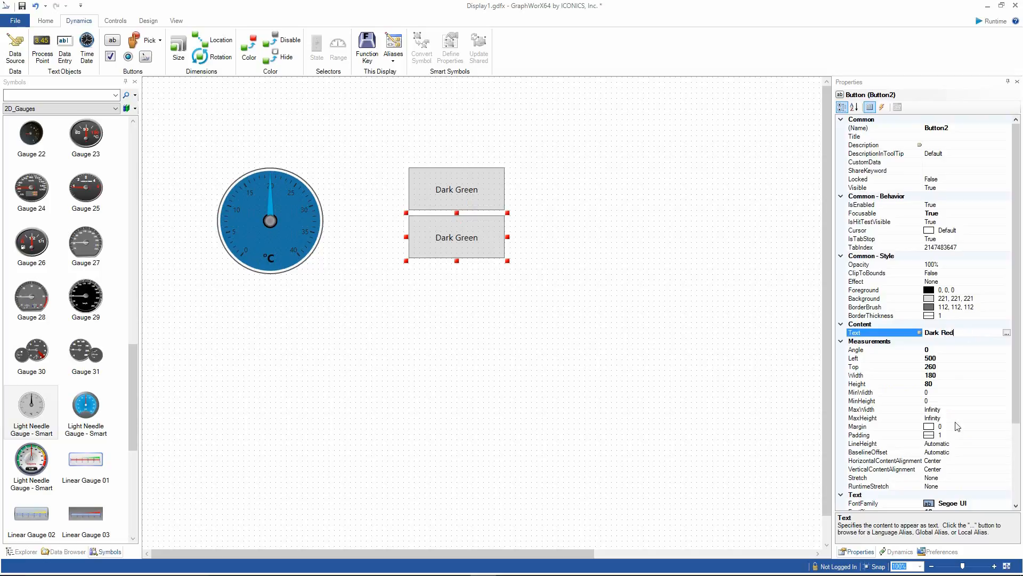
Step: Set the theme name in the Dark Red button's Set Global Color Theme command to Dark_Red
{"action": "left_click", "coordinate": [898, 551]}
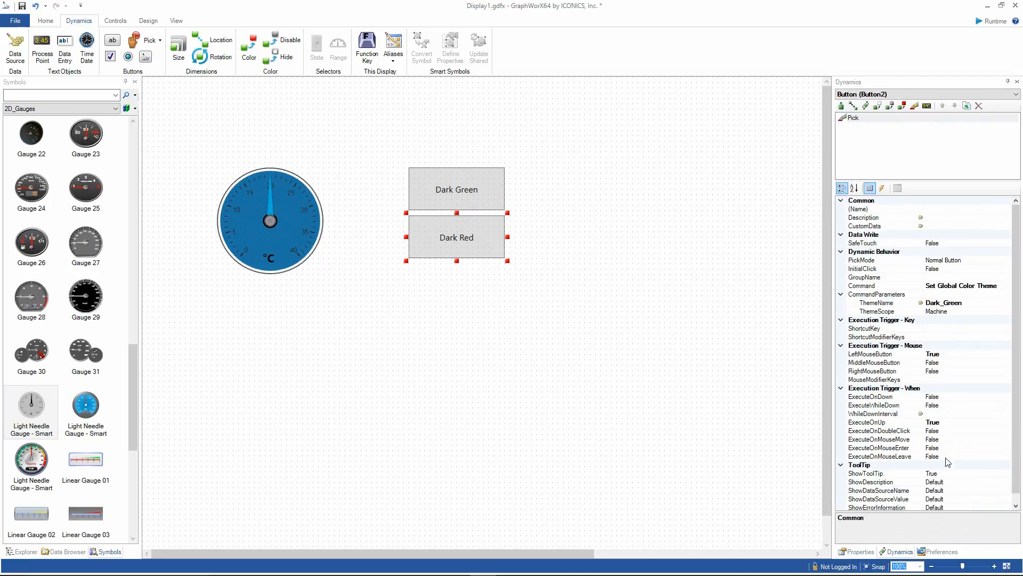
{"action": "left_click", "coordinate": [950, 302]}
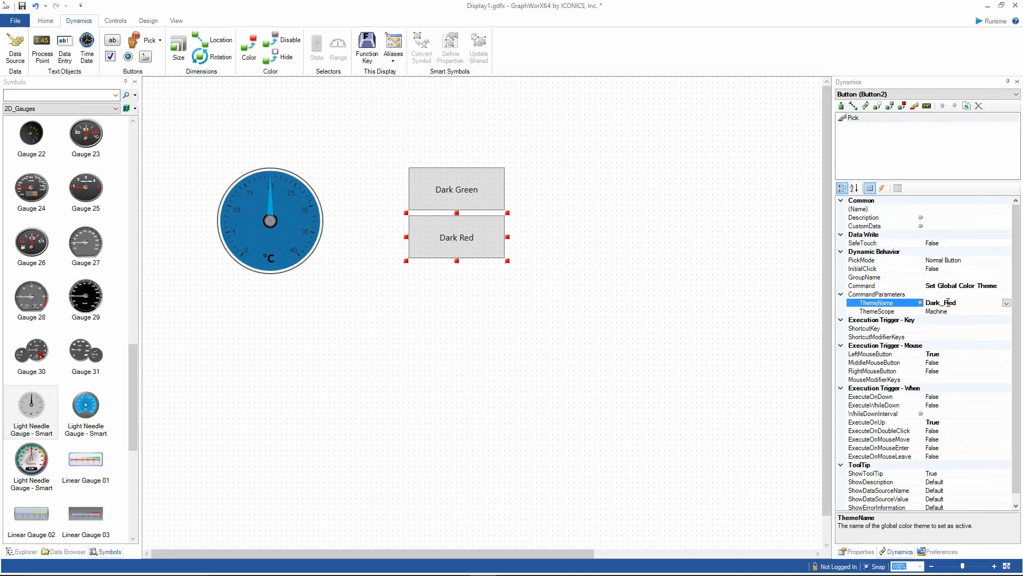
{"action": "left_click", "coordinate": [633, 291]}
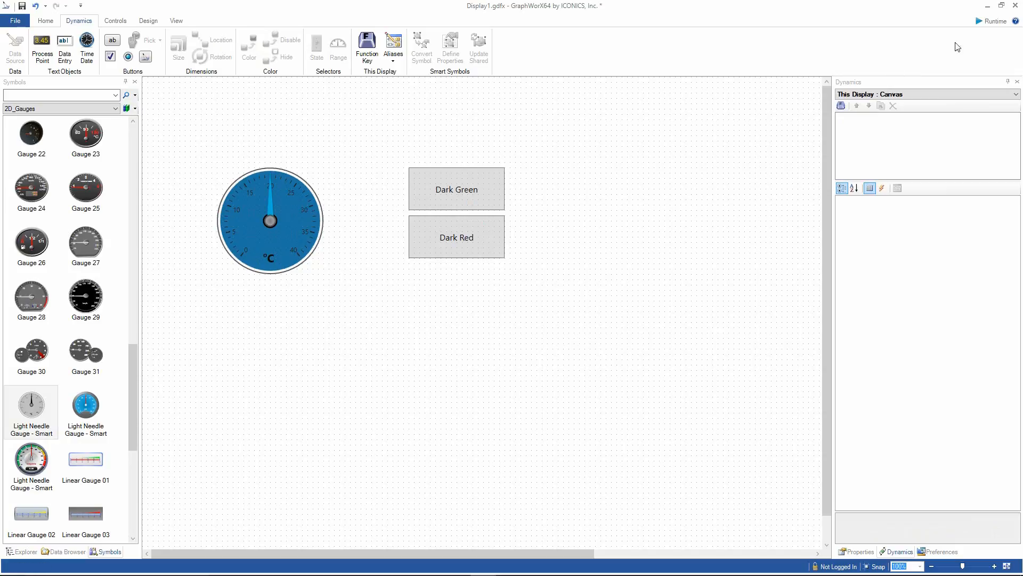
Step: Run the display, test the Dark Green and Dark Red theme buttons, and close the runtime window
{"action": "left_click", "coordinate": [984, 24]}
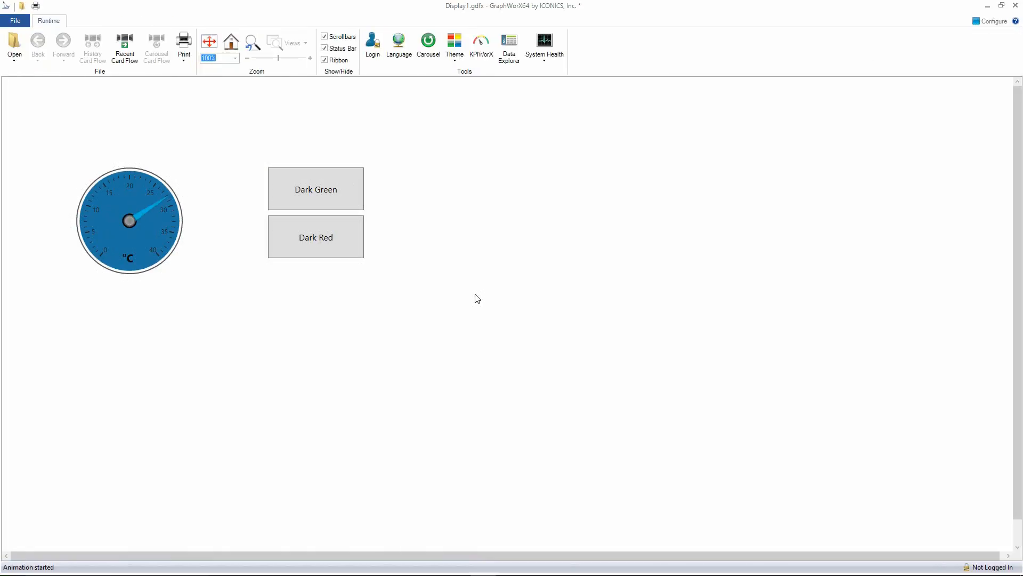
{"action": "left_click", "coordinate": [313, 193]}
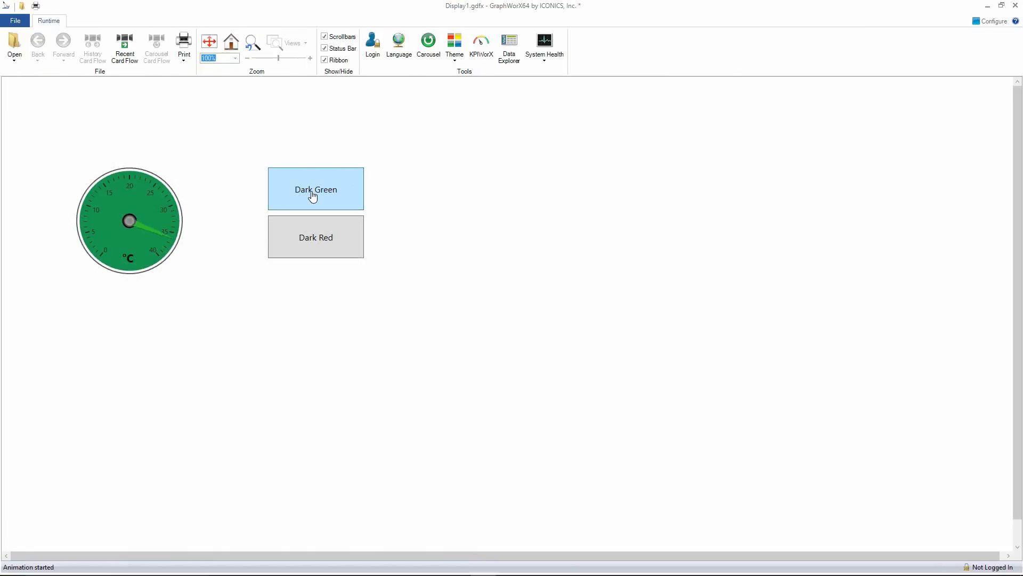
{"action": "left_click", "coordinate": [316, 241]}
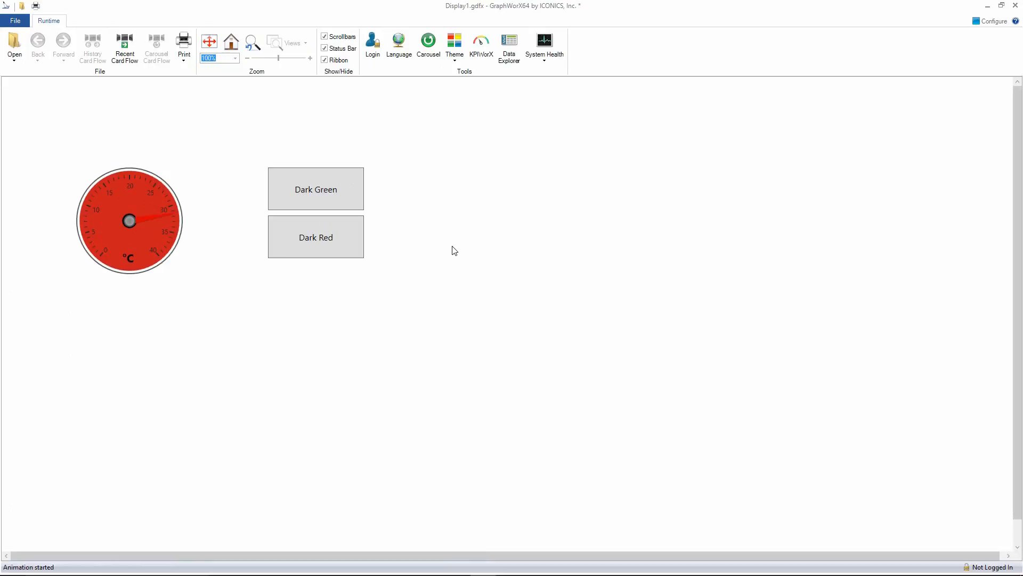
{"action": "key", "text": "alt+F4"}
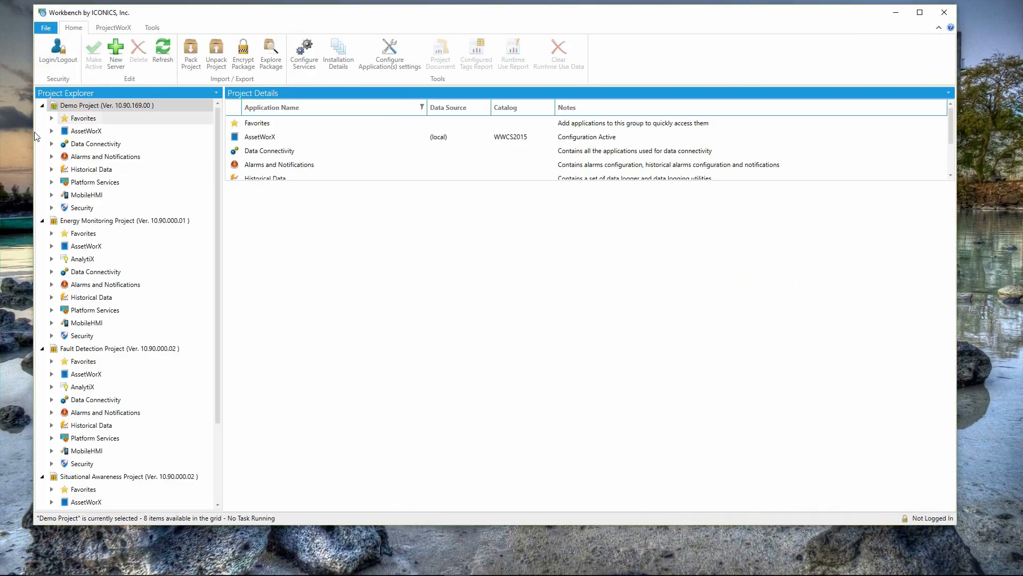
Step: In Workbench, open the Color Palette alias under the Demo Project's Platform Services, Global Aliasing, Aliases
{"action": "left_click", "coordinate": [52, 182]}
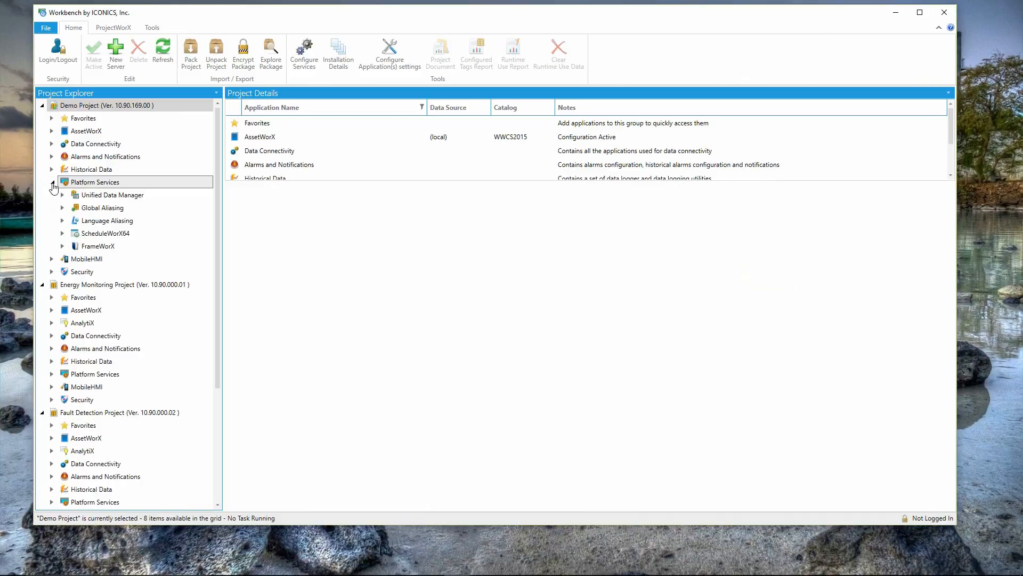
{"action": "left_click", "coordinate": [62, 208]}
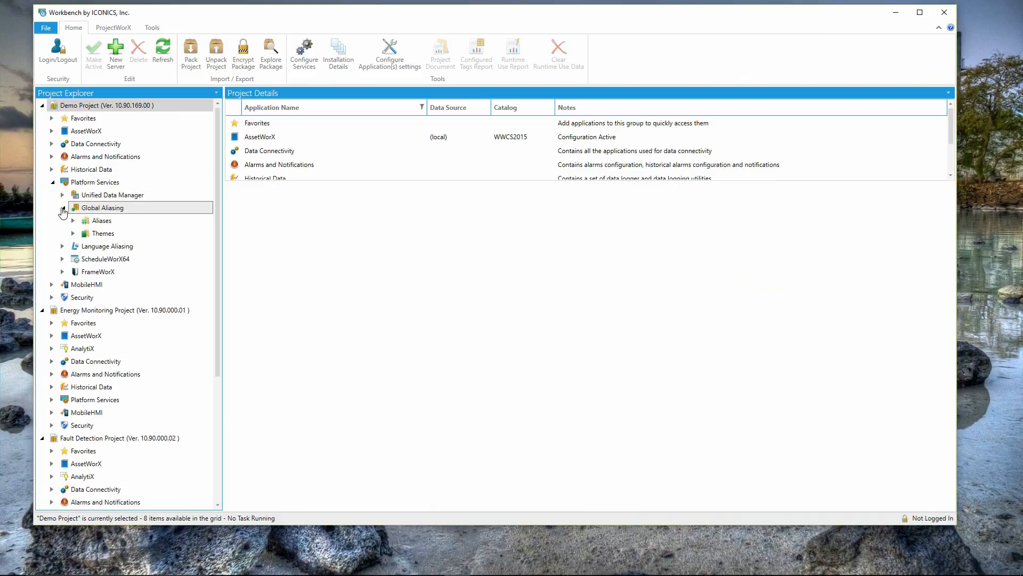
{"action": "left_click", "coordinate": [73, 220]}
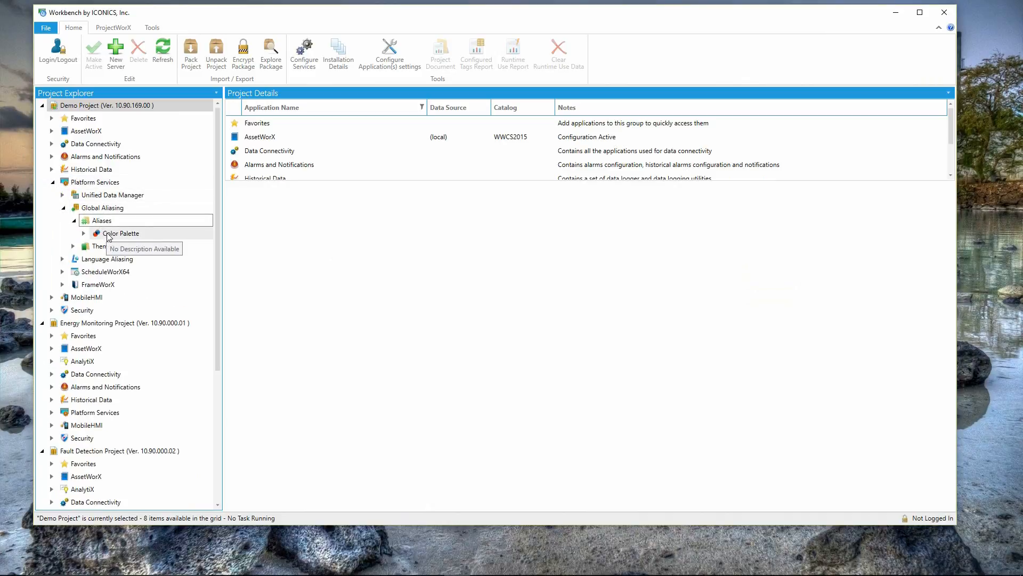
{"action": "left_click", "coordinate": [114, 234]}
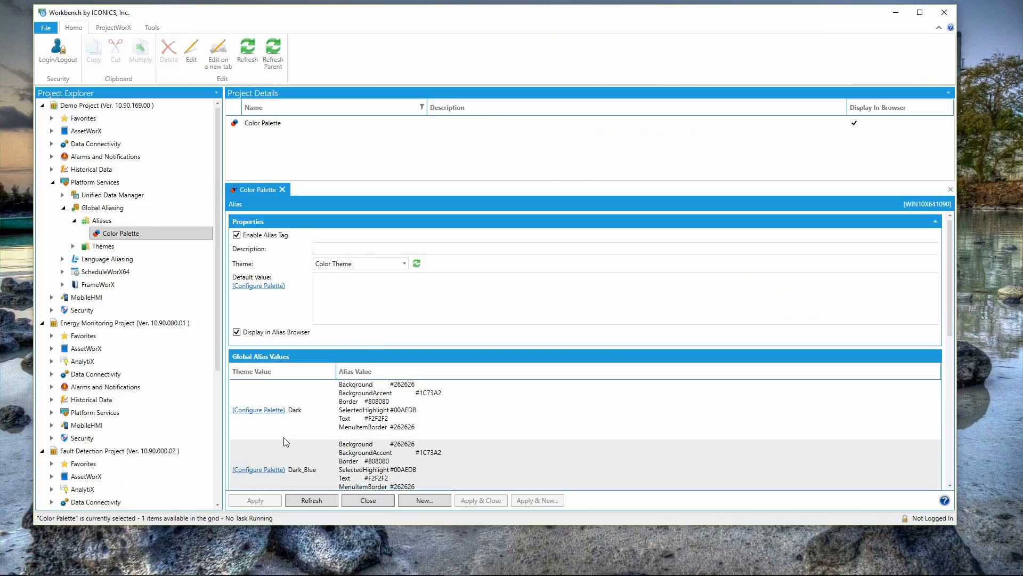
Step: Examine the Dark theme's palette and the color picker for SelectedHighlight, then cancel without changes
{"action": "left_click", "coordinate": [248, 411]}
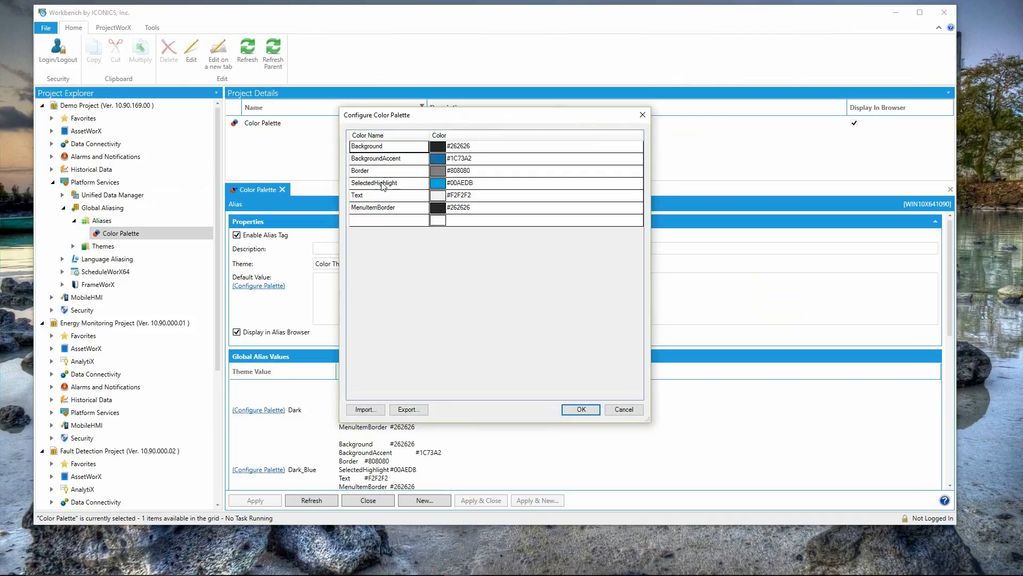
{"action": "left_click", "coordinate": [625, 187]}
{"action": "left_click", "coordinate": [619, 185]}
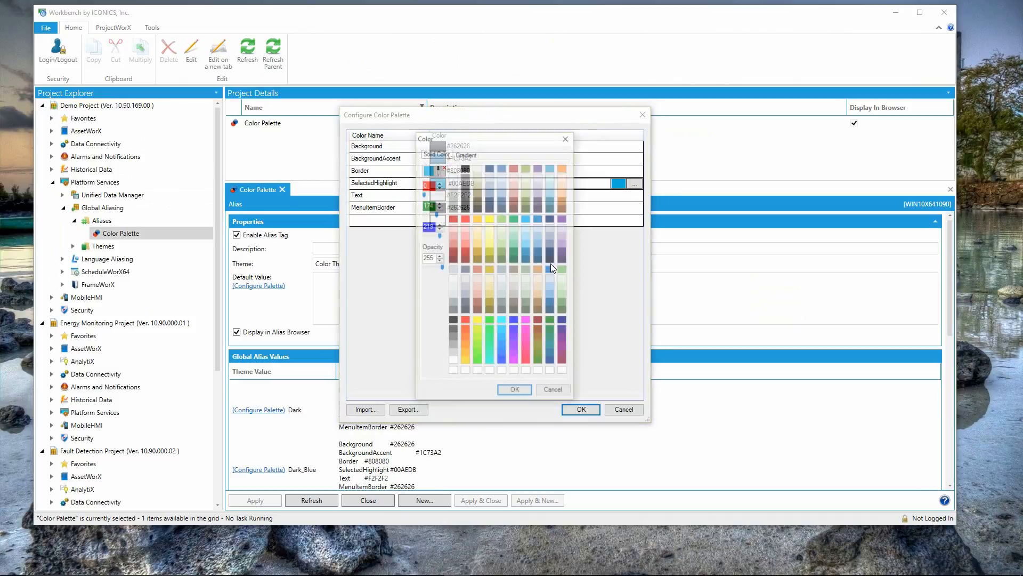
{"action": "left_click", "coordinate": [554, 392]}
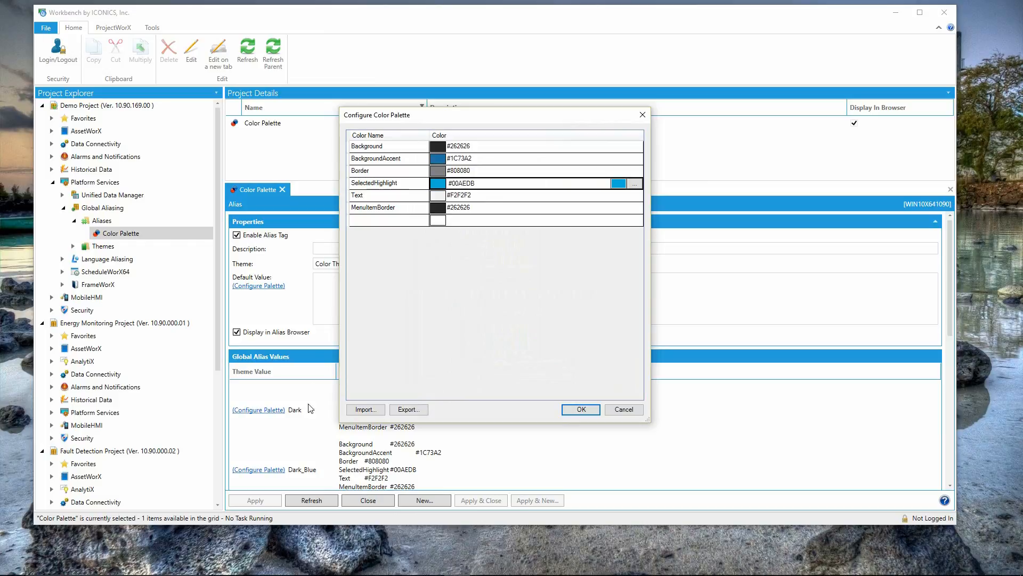
{"action": "left_click", "coordinate": [621, 409]}
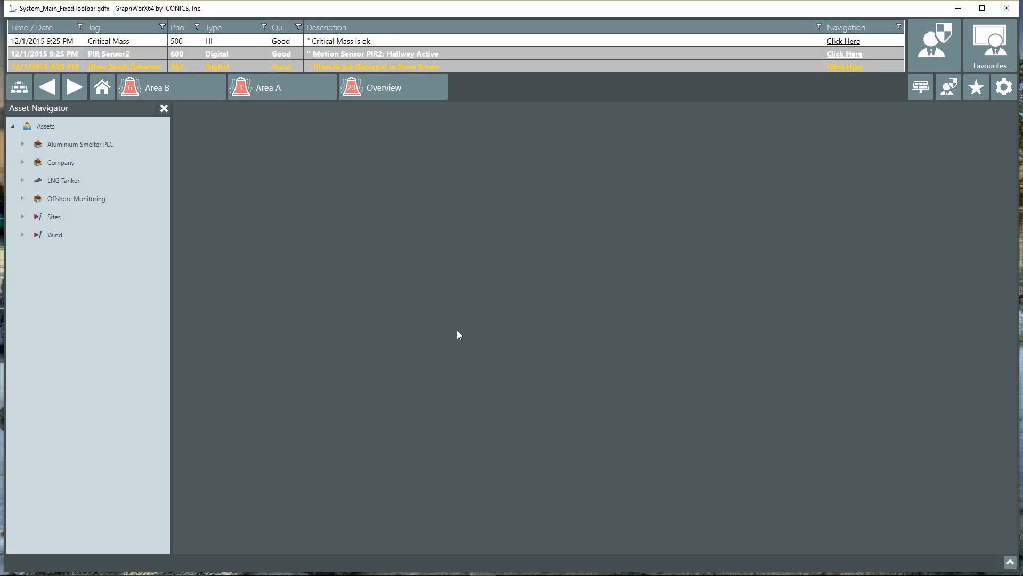
Step: In the GraphWorX64 System_Main_FixedToolbar display, load the LNG Storage display and collapse the display shortcuts
{"action": "left_click", "coordinate": [1009, 563]}
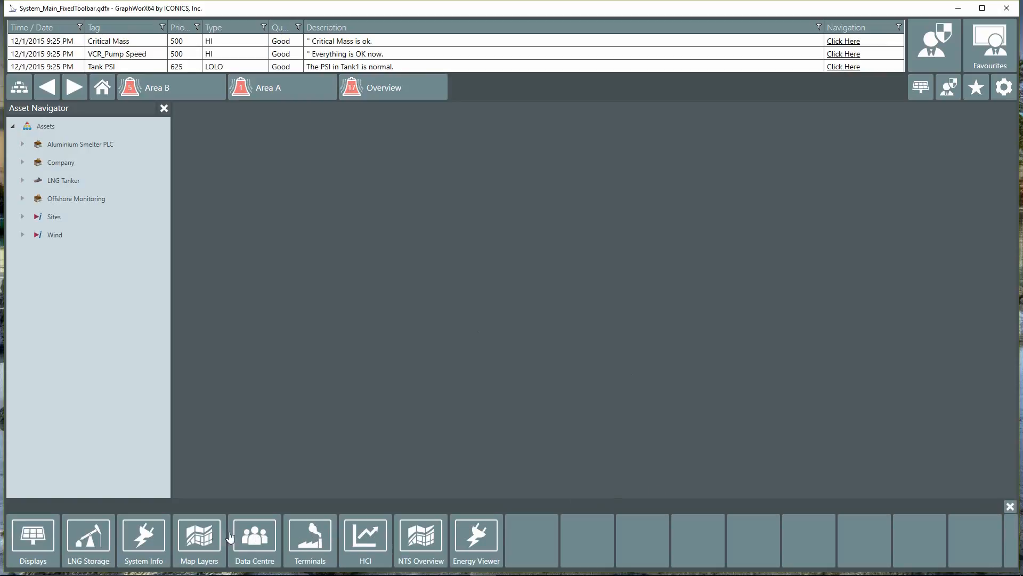
{"action": "left_click", "coordinate": [90, 536]}
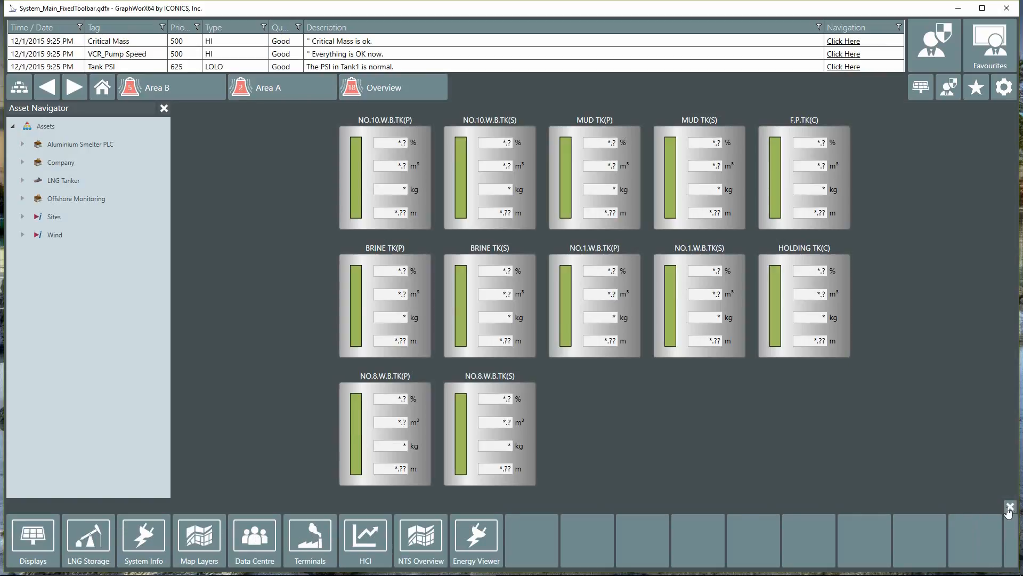
{"action": "left_click", "coordinate": [929, 501]}
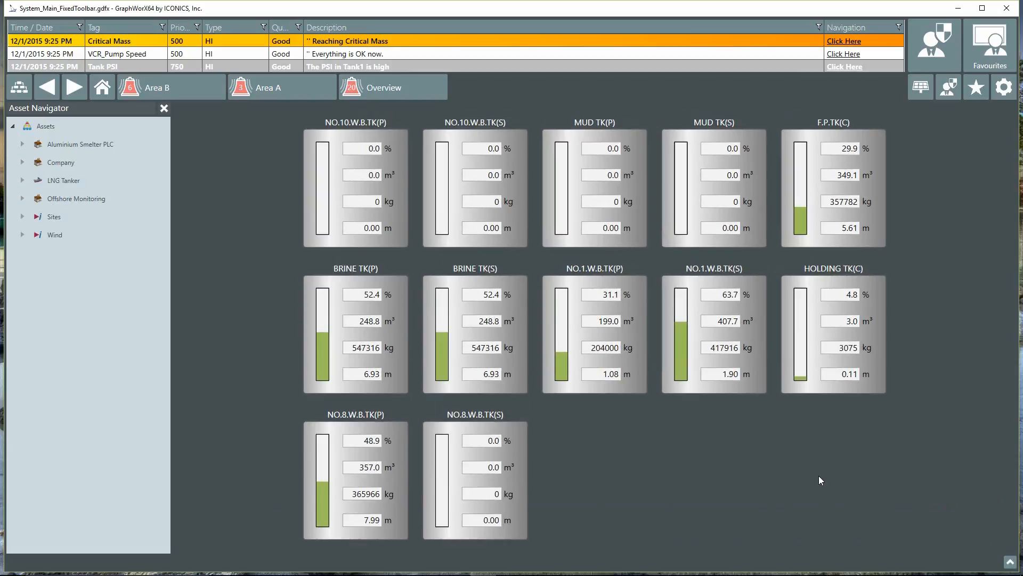
Step: Apply the Blue theme from the display's theme settings and close the settings
{"action": "left_click", "coordinate": [1001, 90]}
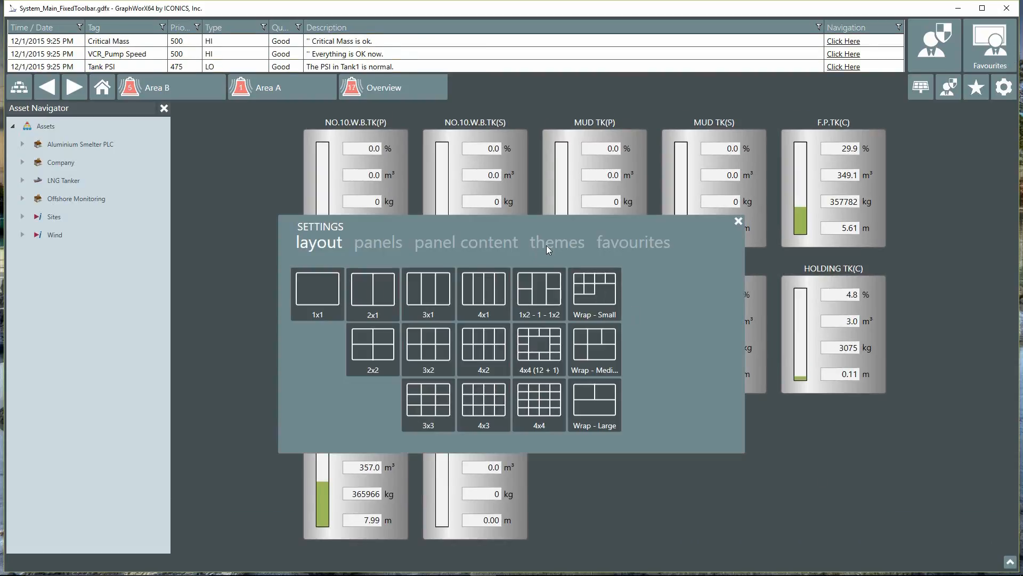
{"action": "left_click", "coordinate": [546, 245]}
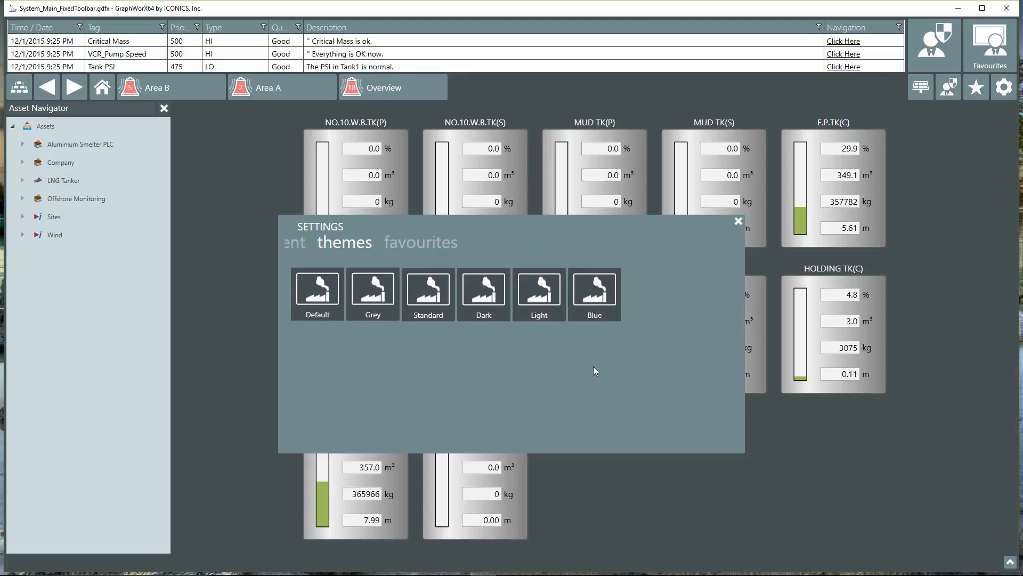
{"action": "left_click", "coordinate": [738, 221]}
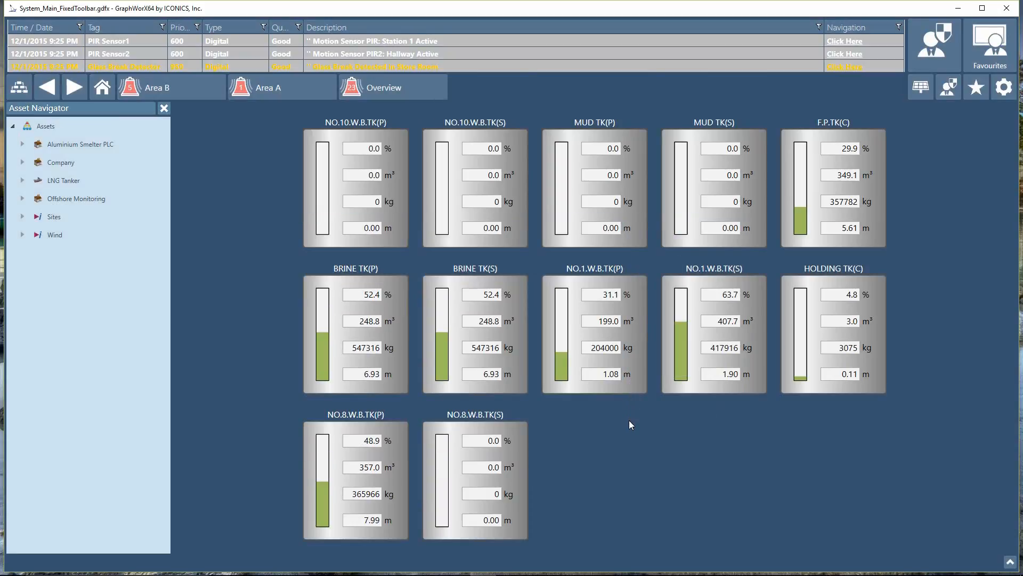